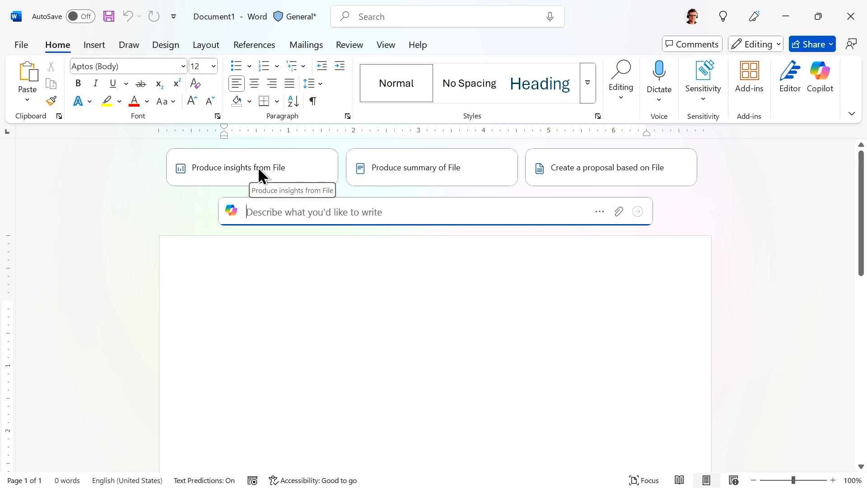
click(259, 170)
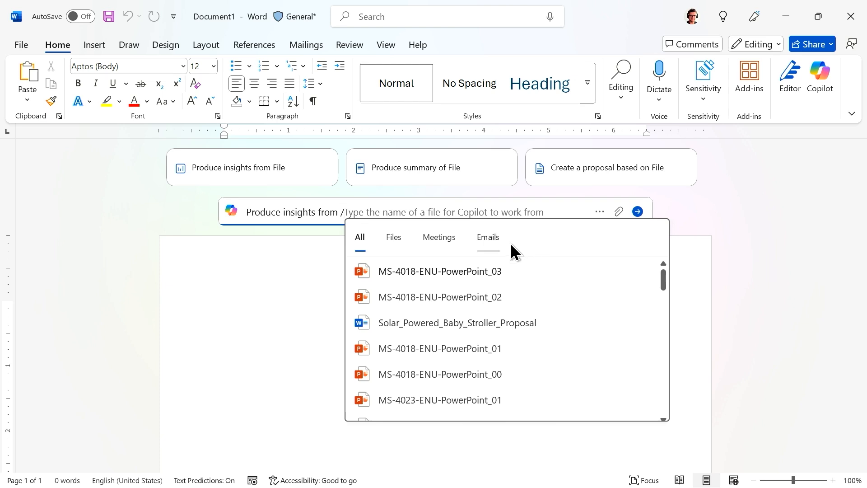
click(289, 294)
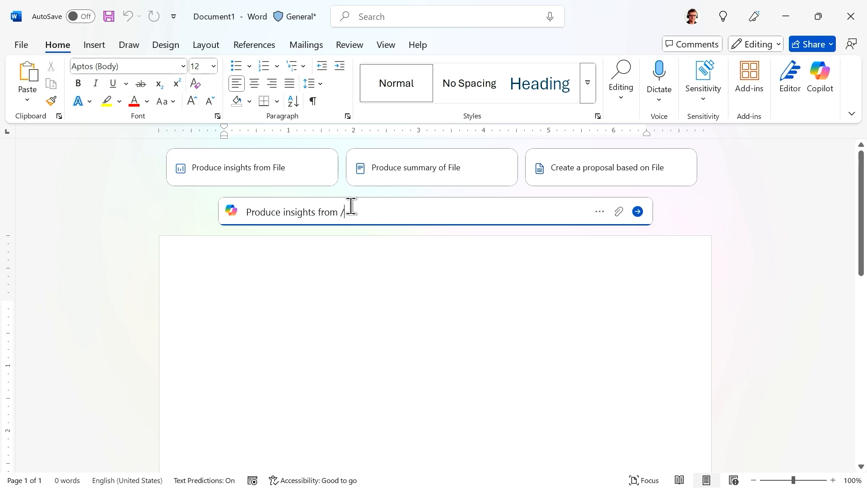
drag(379, 209, 235, 220)
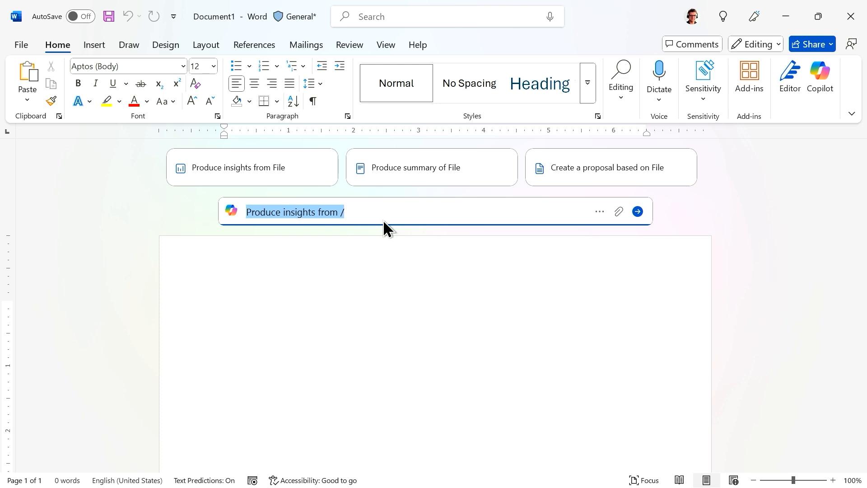
- Generate a Copilot draft from the prompt "Create a new proposal for a solar powered moon station, please use the PMI standard for this proposal"
text(creat)
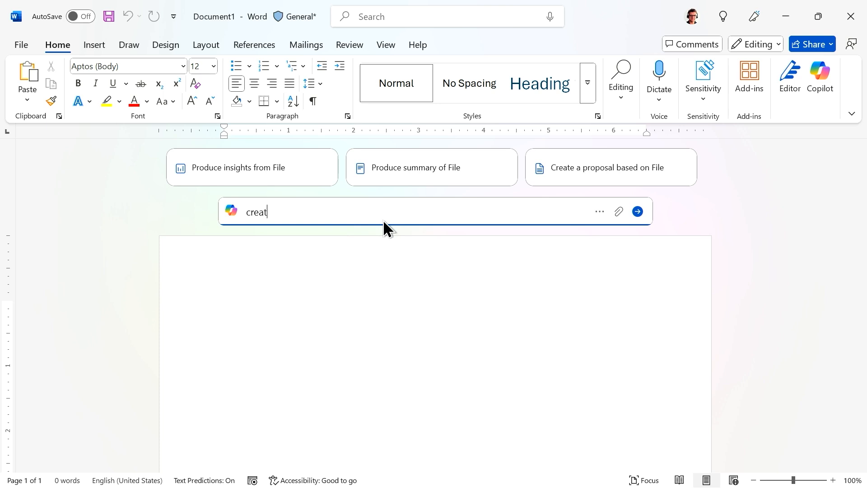
text(e a new por)
key(BackSpace)
key(BackSpace)
text(roposal for a )
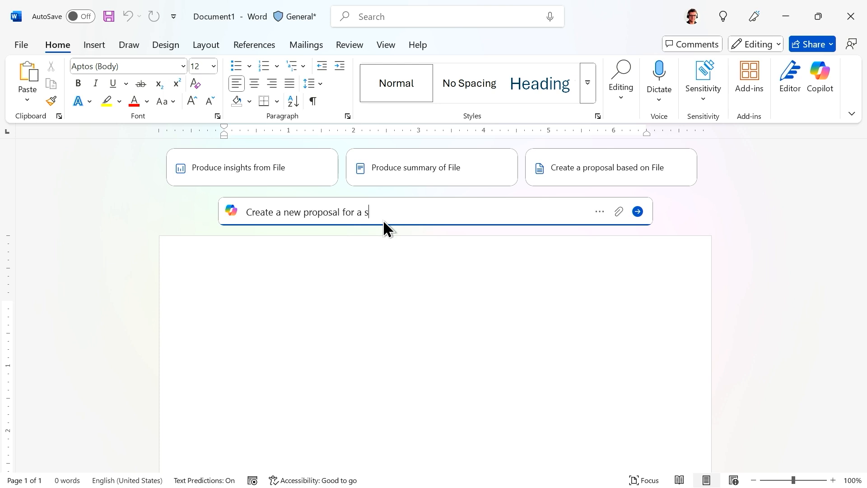
text(solar power)
text(ed)
text( moon)
text( station )
text( pleas)
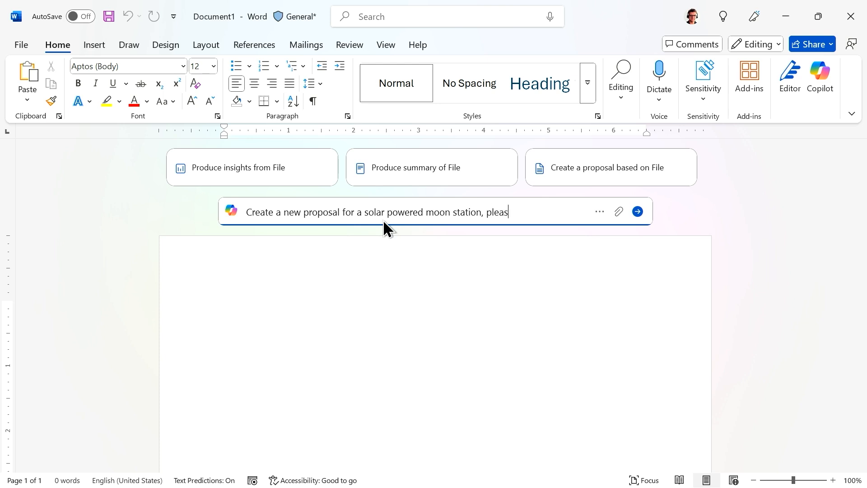
text(e us e the PMI stand )
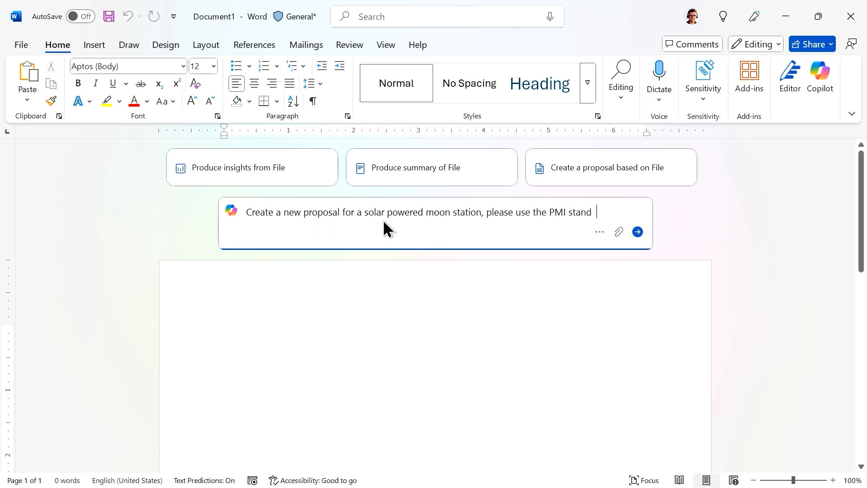
text(ard for this proposal)
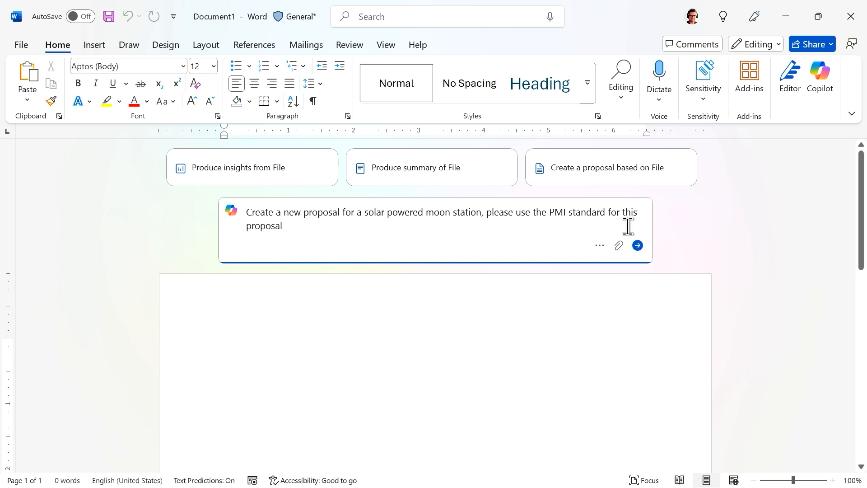
click(638, 246)
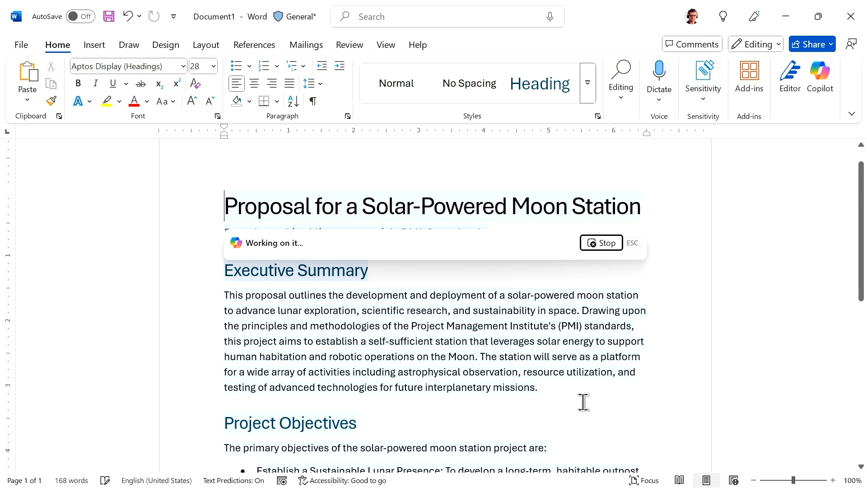
- Look through the generated proposal and regenerate it with the instruction "Make it more formal for my investor pitch"
scroll(443, 303, down, 1)
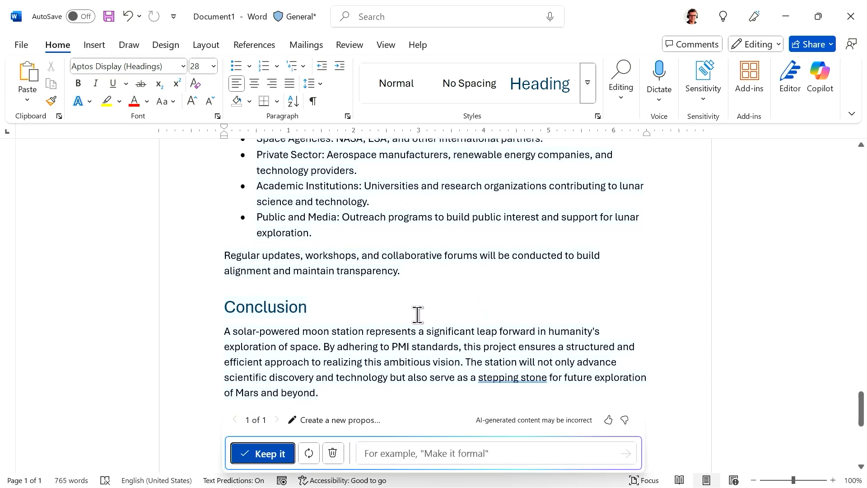
scroll(381, 269, down, 2)
scroll(447, 278, up, 10)
scroll(447, 277, up, 5)
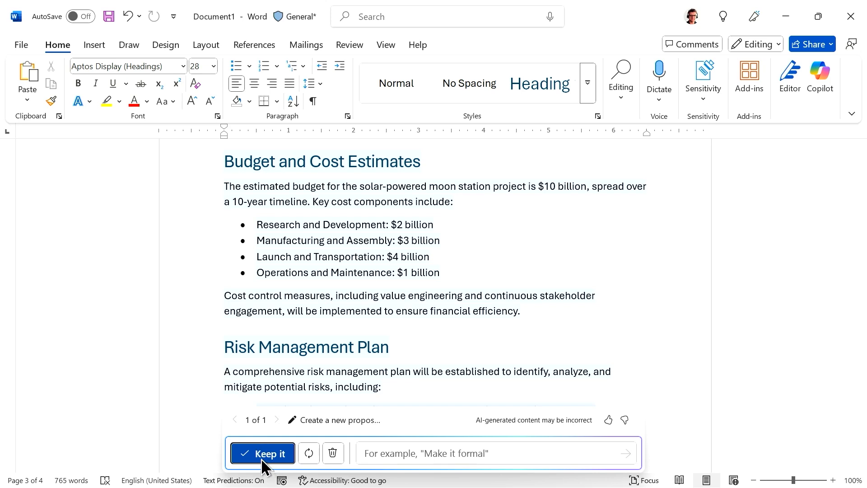
drag(438, 427, 420, 219)
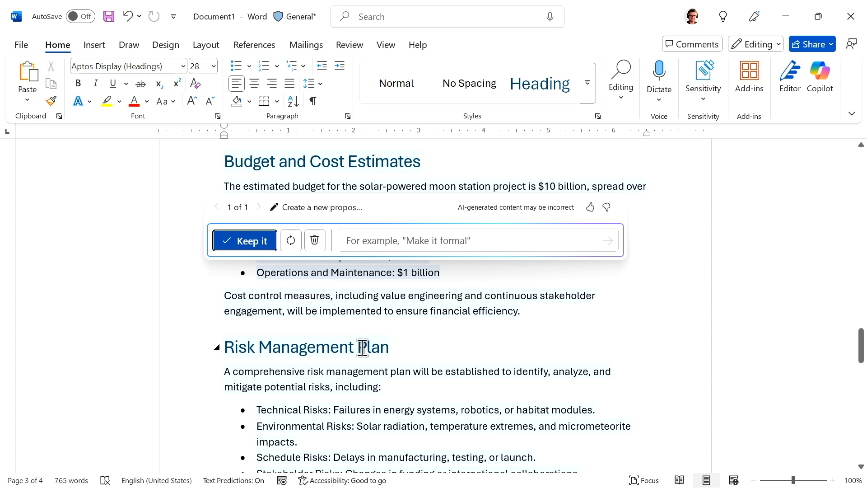
click(393, 240)
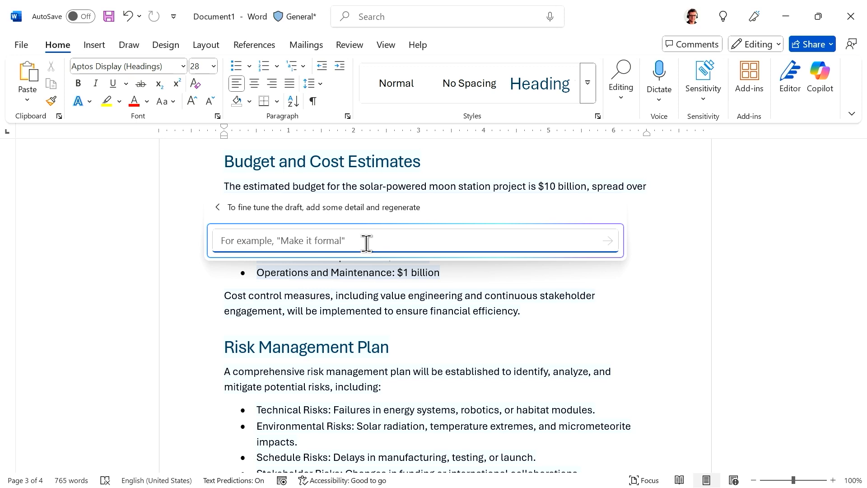
text(maket i)
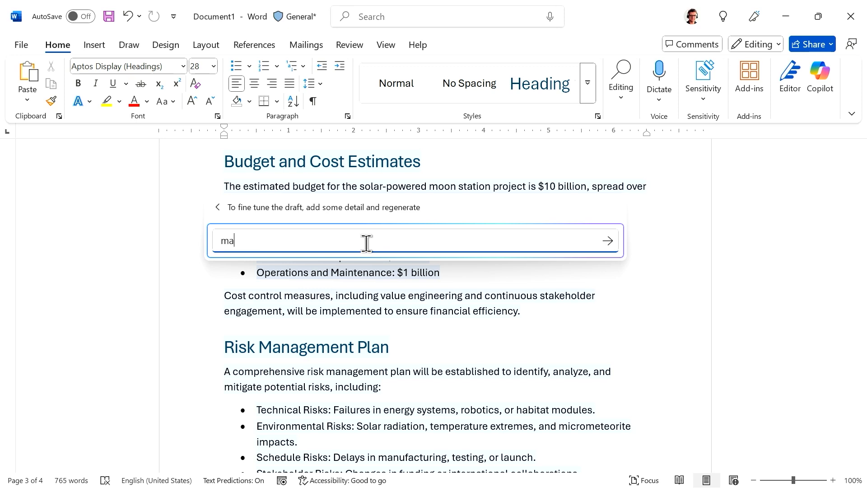
key(BackSpace)
key(BackSpace)
key(BackSpace)
text(it more formal for my)
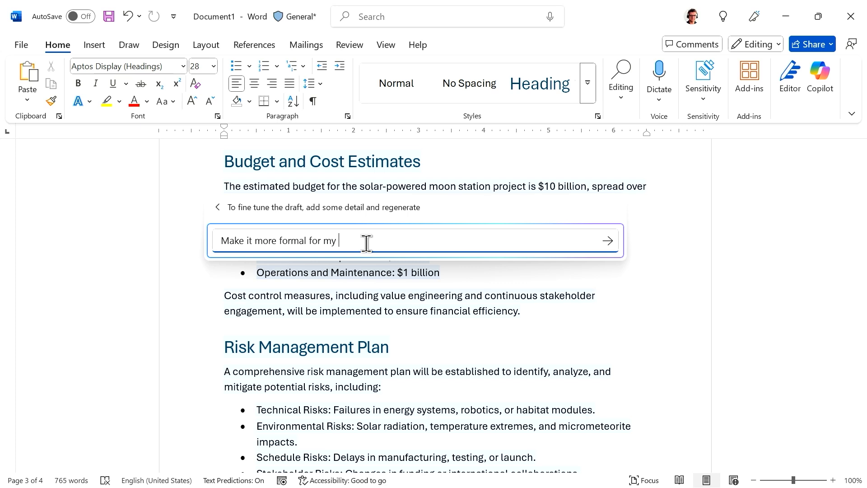
text( investor pitch)
key(shift+Return)
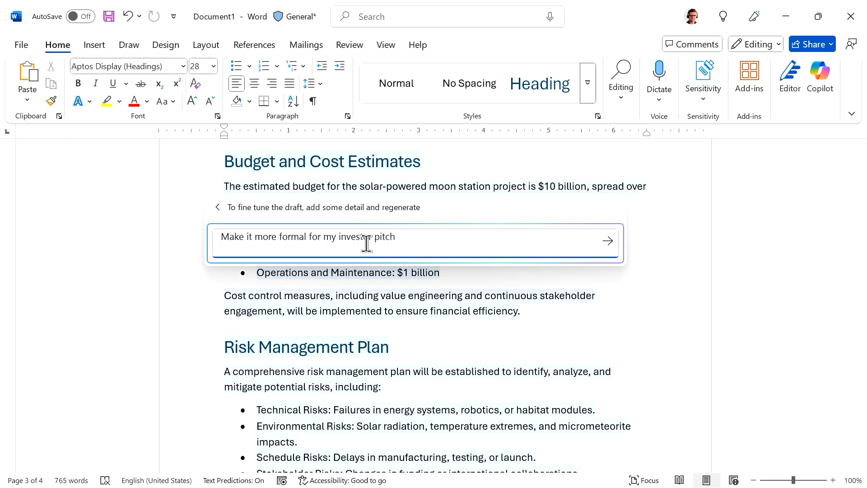
click(608, 241)
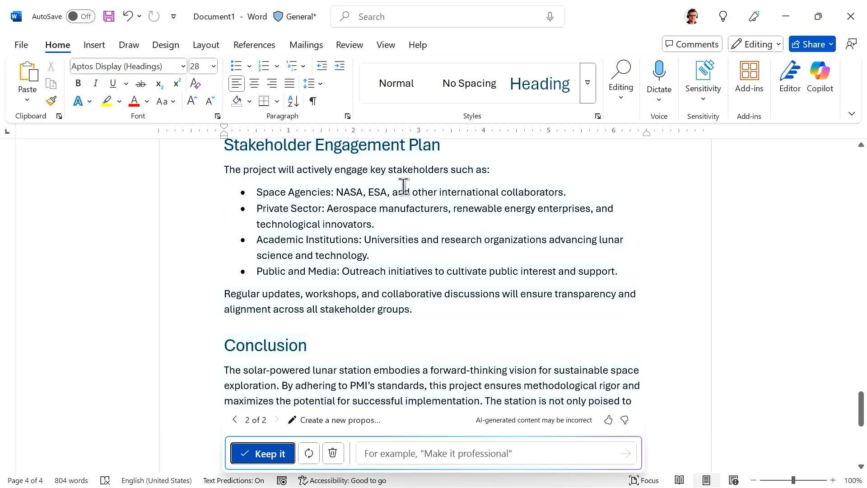
- Compare the original draft with the more formal second version, ending on the second version
drag(388, 419, 385, 252)
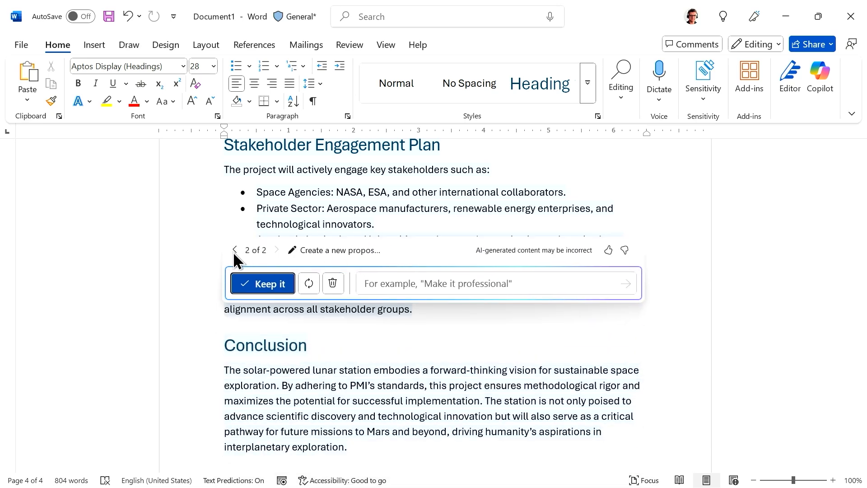
click(234, 250)
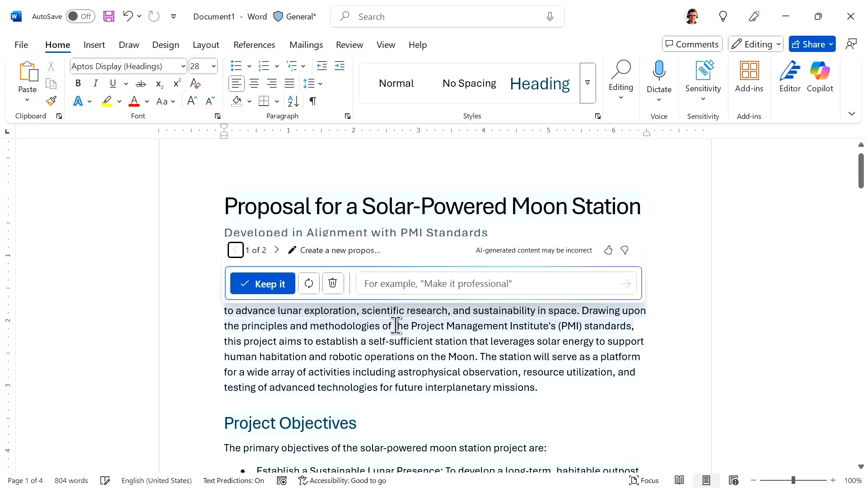
click(277, 251)
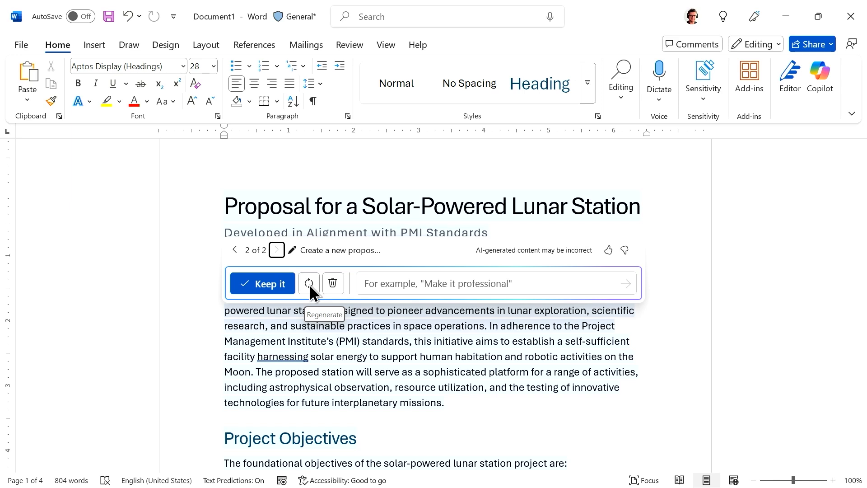
- Enter the draft refinement instruction "Add a SWOT analysis to the proposal"
click(515, 283)
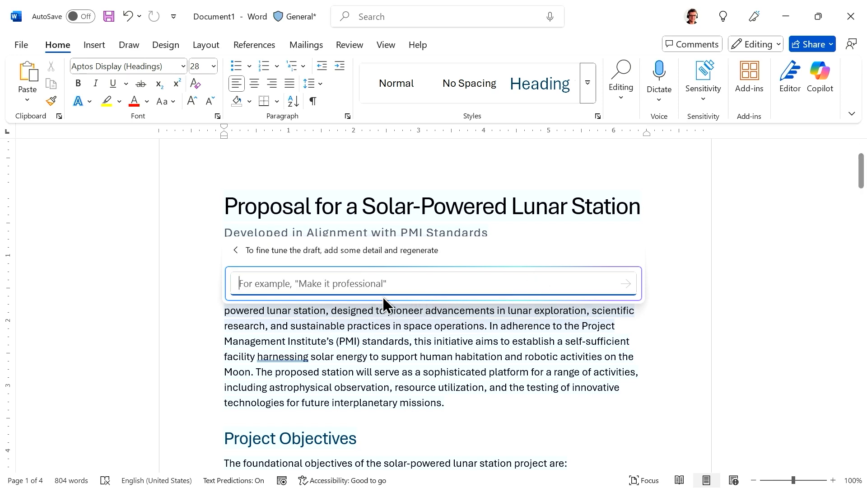
text(add a SW OT a)
key(BackSpace)
text(nalysis to this)
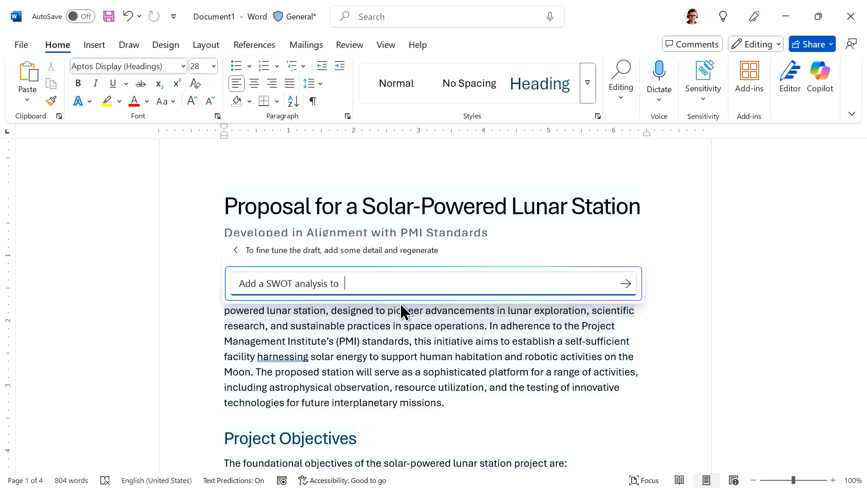
key(BackSpace)
key(BackSpace)
key(BackSpace)
text(he pro)
- Insert "of the top 3 competitors" after "SWOT analysis" in the refinement instruction and regenerate the draft
click(328, 283)
text(of the top ;)
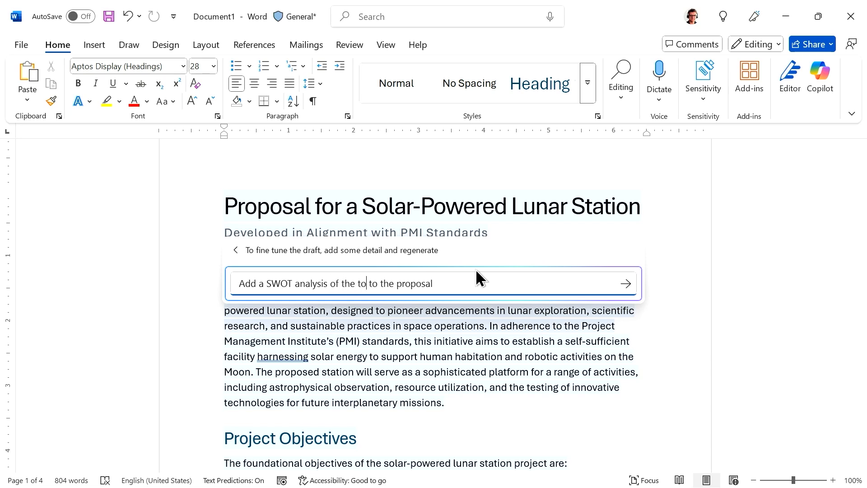
text(3 com)
key(BackSpace)
key(BackSpace)
key(BackSpace)
key(Left)
key(BackSpace)
key(BackSpace)
text(3 comp)
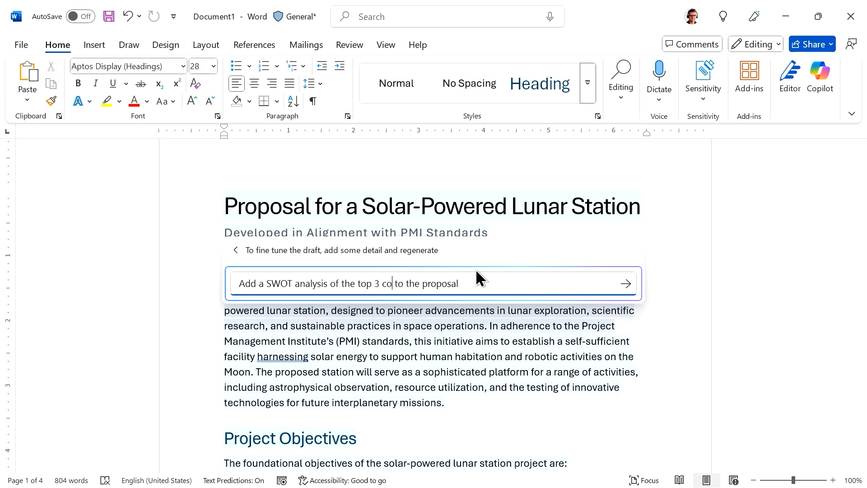
text(etitors)
click(626, 284)
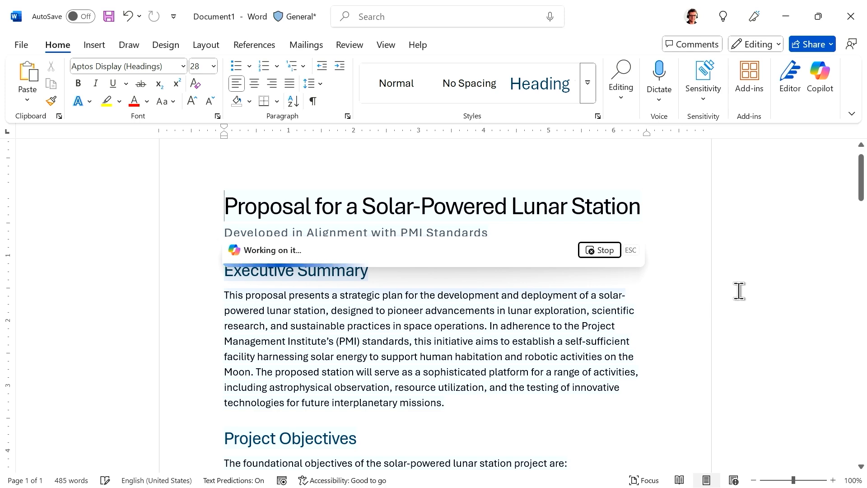
- Review the regenerated proposal's SWOT analysis of competitors and keep this draft in the document
scroll(495, 376, down, 2)
scroll(495, 376, down, 6)
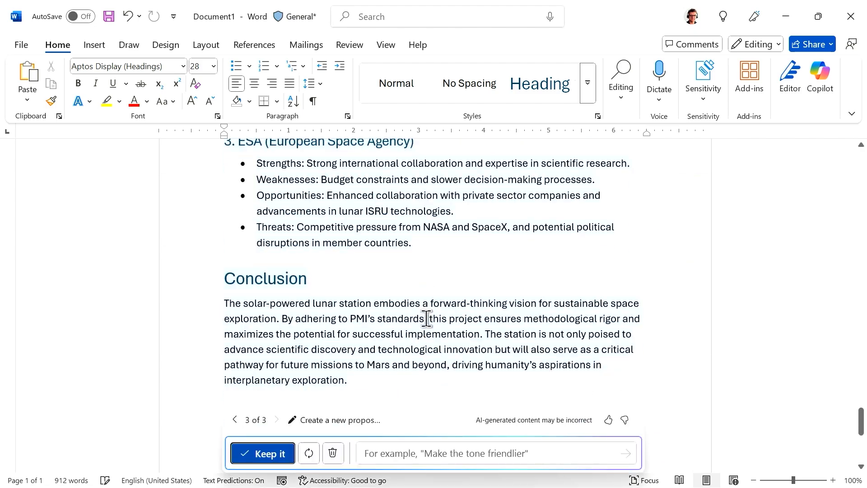
scroll(428, 317, down, 1)
scroll(429, 317, up, 7)
scroll(430, 312, up, 9)
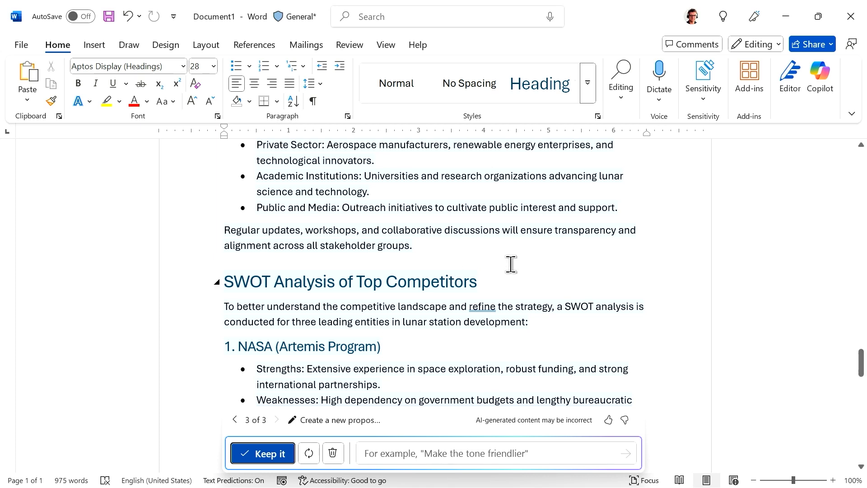
click(267, 453)
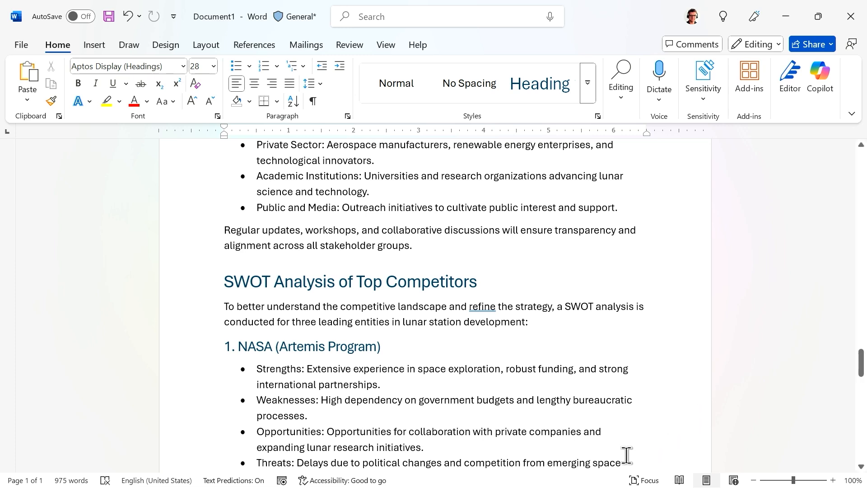
- Have Copilot visualize the bulleted list of key components under Project Scope, from Energy Infrastructure to Landing and Logistics Hub, as a table
scroll(519, 397, up, 15)
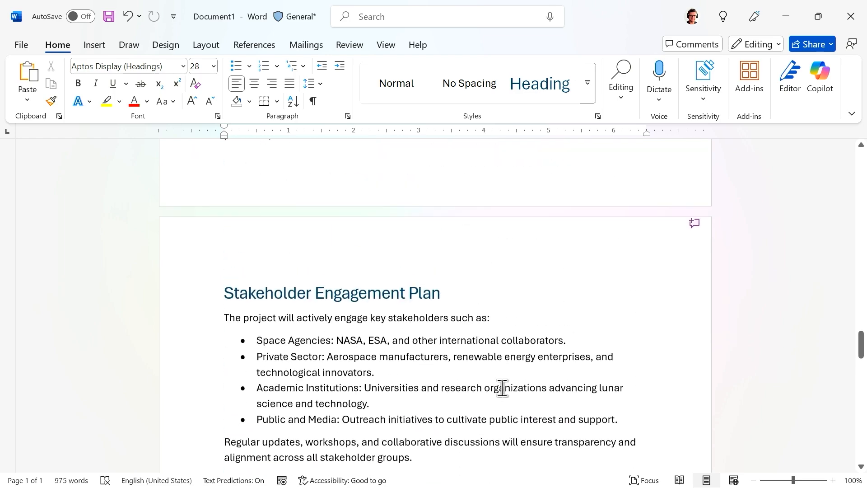
scroll(467, 351, up, 20)
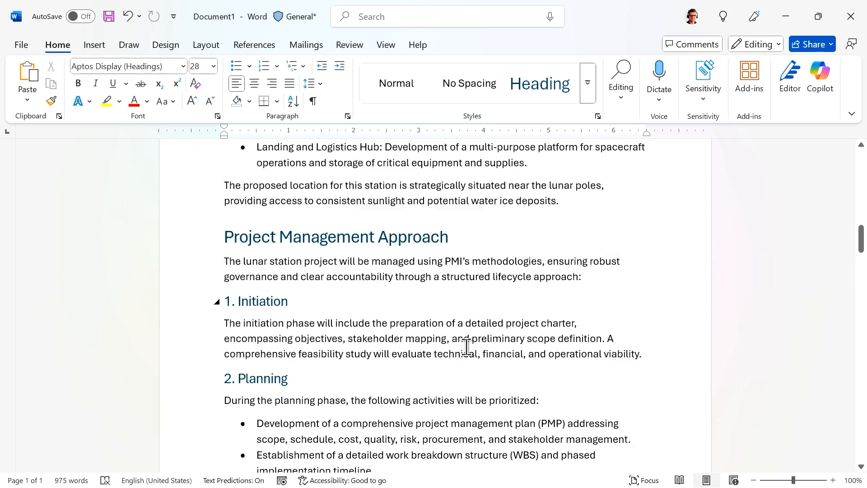
scroll(464, 346, up, 4)
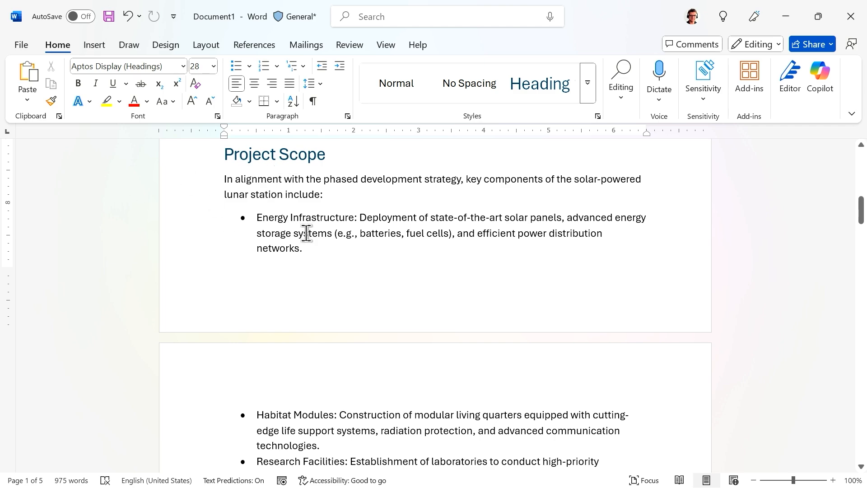
scroll(353, 325, down, 4)
scroll(294, 270, up, 2)
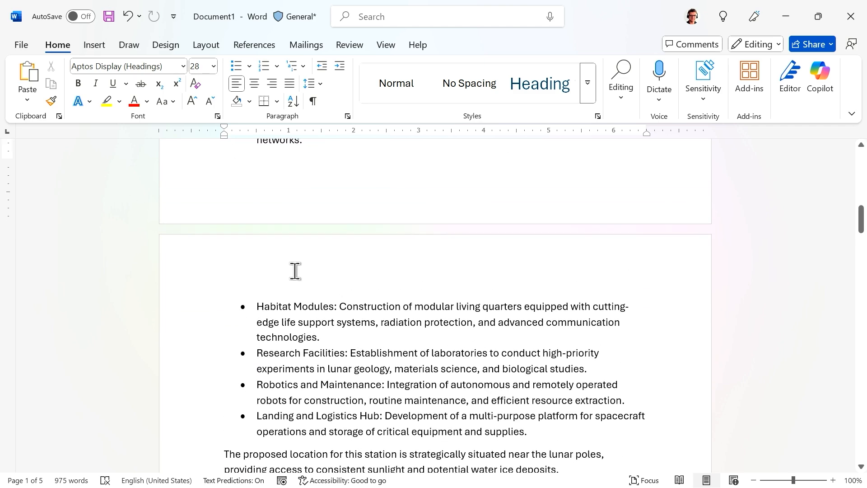
scroll(435, 374, down, 1)
drag(539, 432, 213, 224)
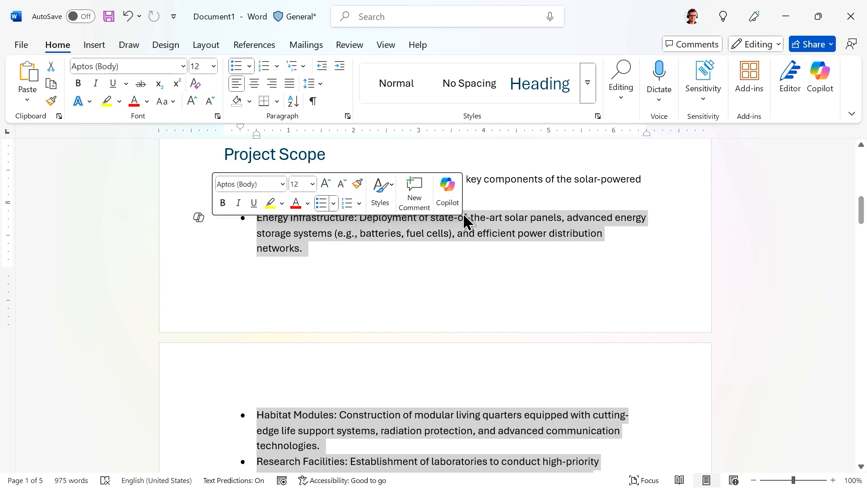
click(450, 193)
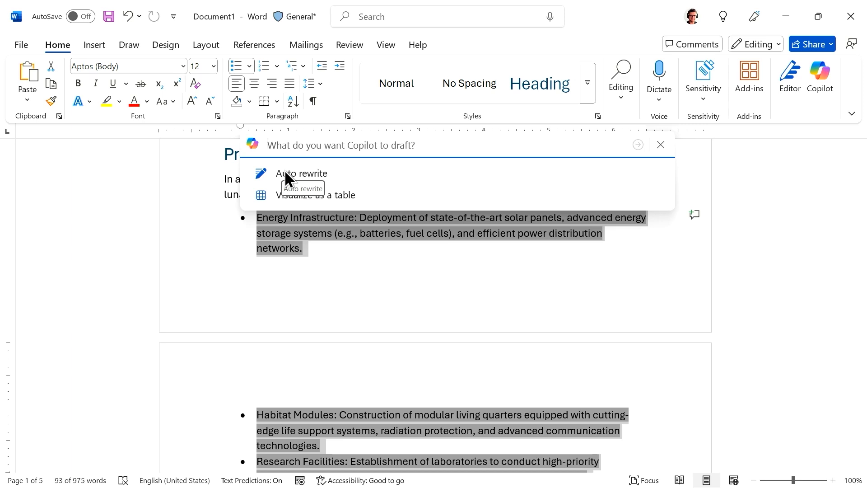
click(331, 195)
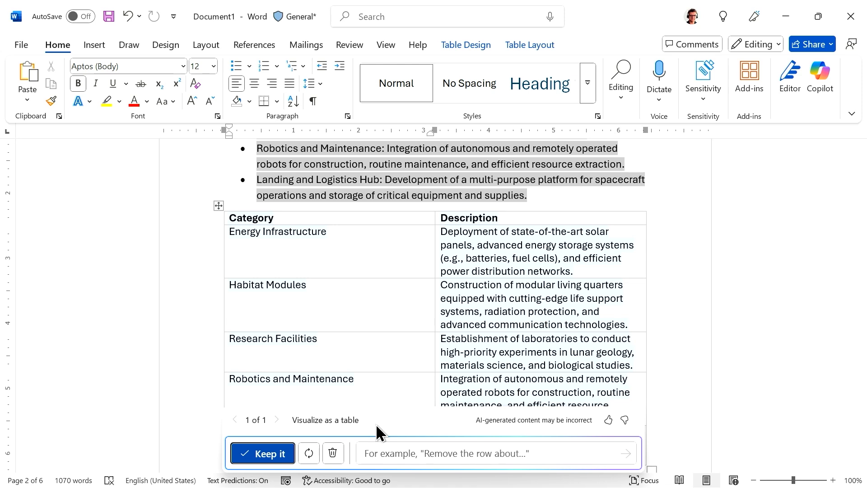
- Ask Copilot to refine the table draft with "What option for a 3rd column would you recommend" and regenerate it
click(403, 448)
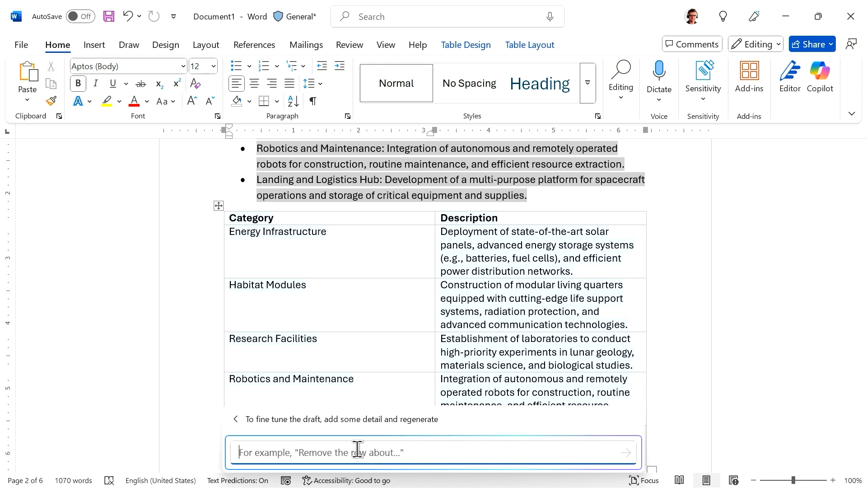
text(What option for a 3rd column)
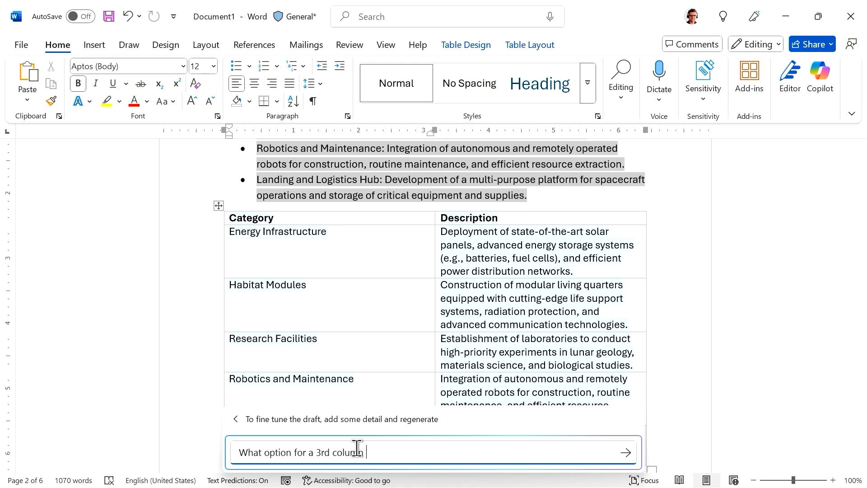
text(you)
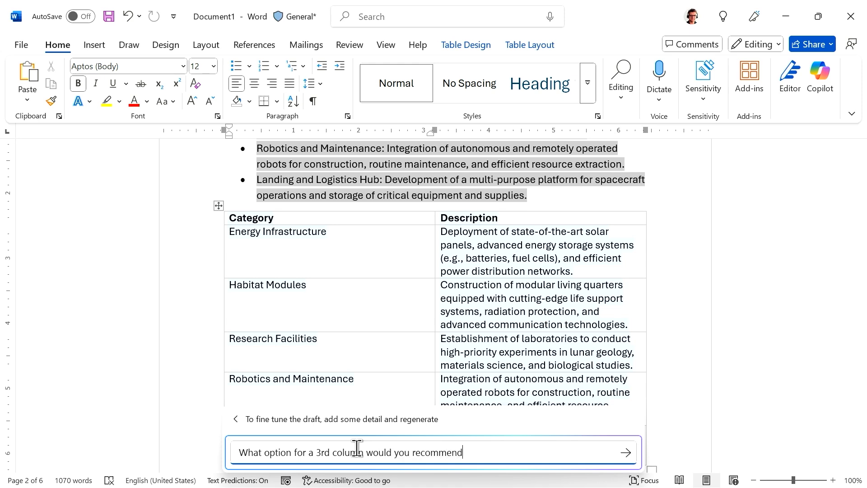
text( recommend)
key(shift+Return)
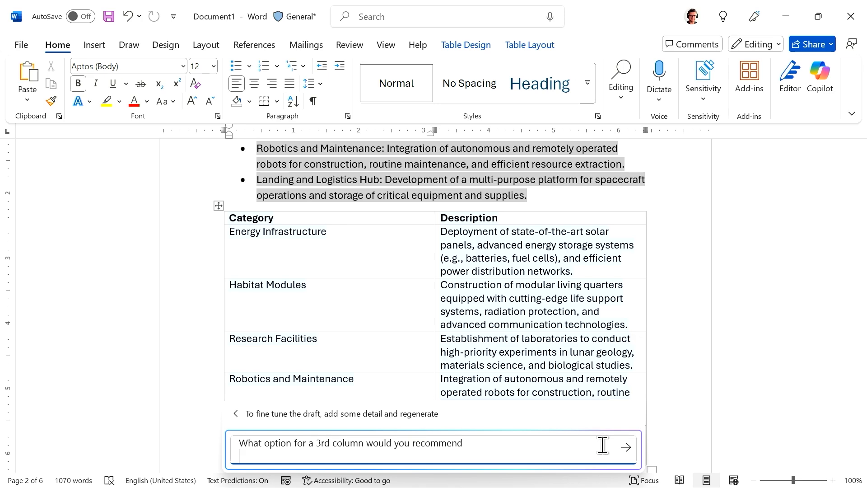
click(625, 448)
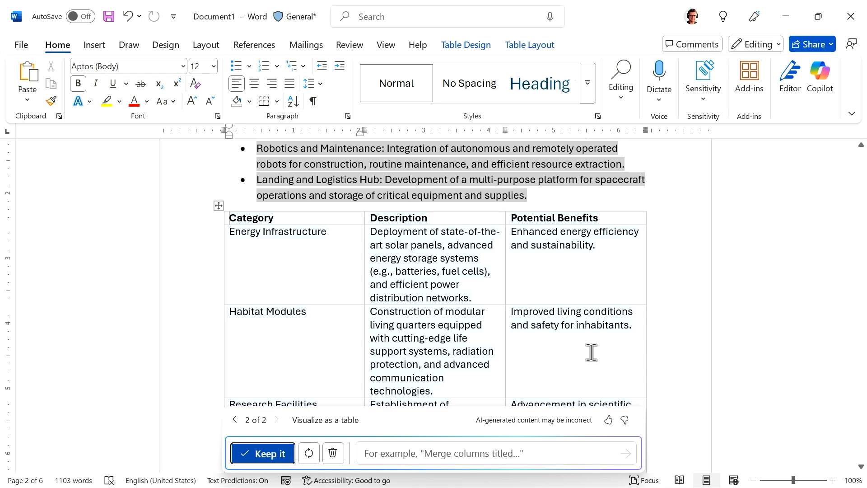
- Review the regenerated table with its Potential Benefits column and keep it in the document
scroll(560, 271, down, 10)
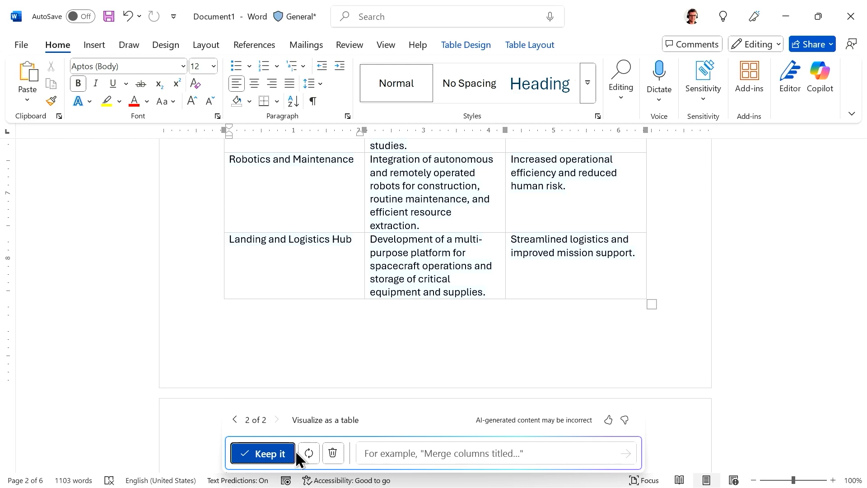
scroll(294, 395, up, 5)
scroll(329, 363, up, 4)
click(267, 453)
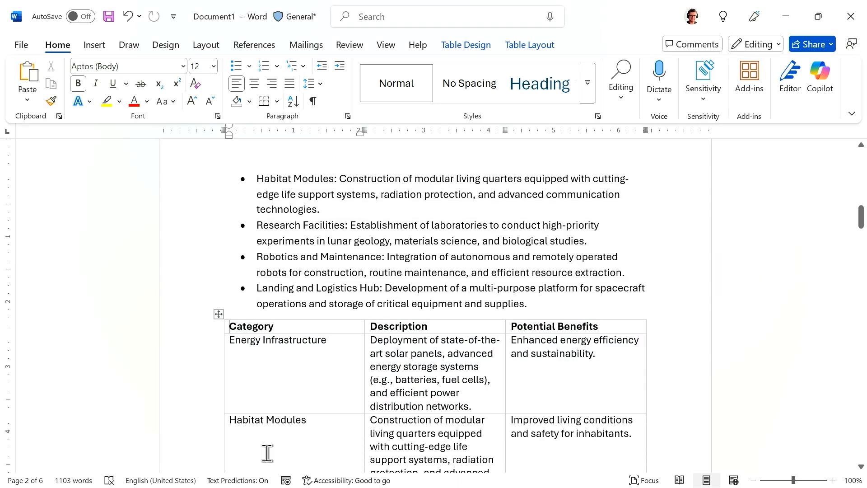
- Delete the original bulleted component list and its leftover empty bullet line above the Project Scope table
drag(507, 304, 239, 235)
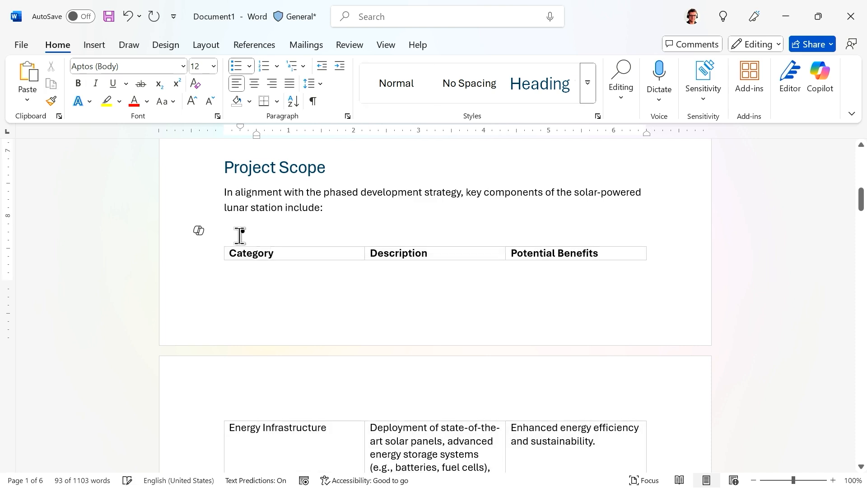
click(239, 235)
key(BackSpace)
key(BackSpace)
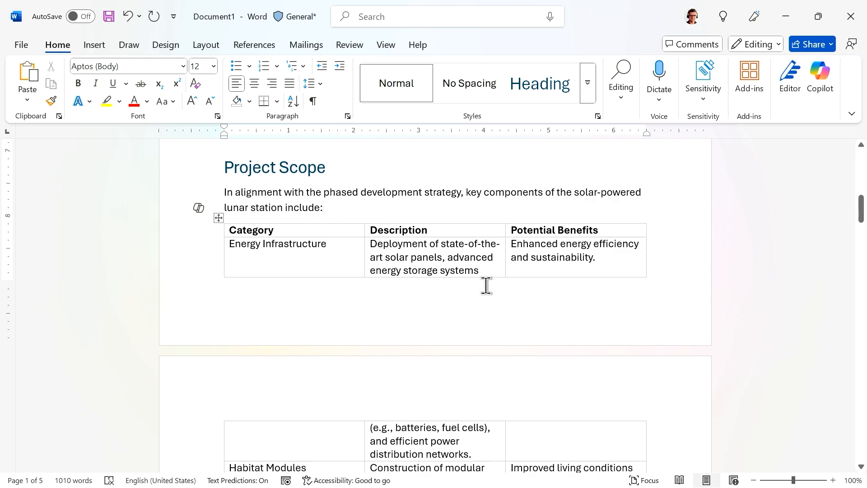
- Have Copilot rewrite the Conclusion paragraph using the instruction "Make this section a bit longer"
scroll(482, 294, down, 10)
scroll(520, 276, down, 5)
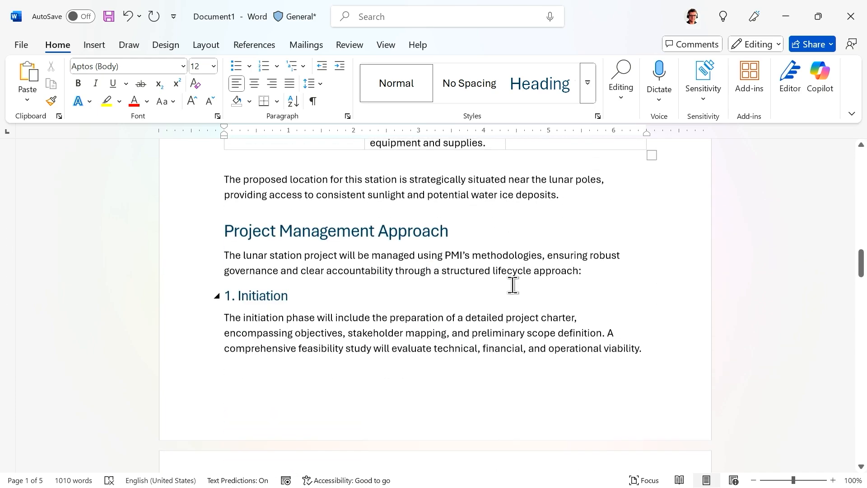
drag(861, 266, 861, 436)
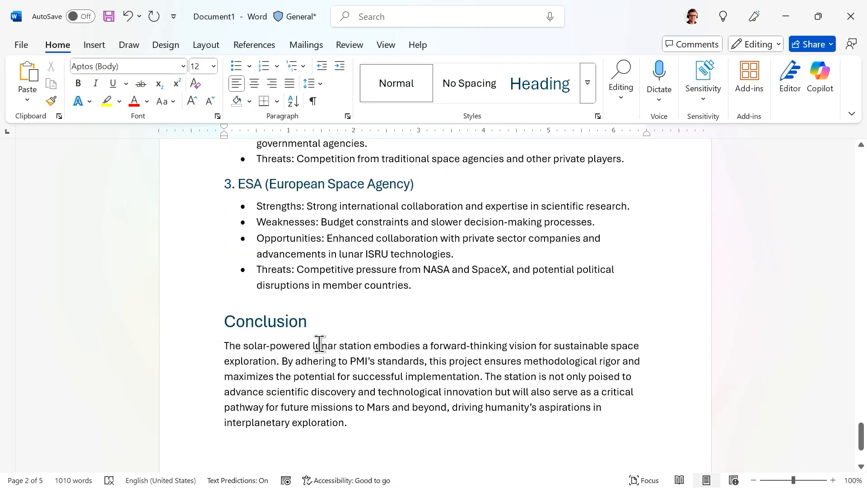
scroll(321, 345, down, 1)
drag(359, 370, 216, 290)
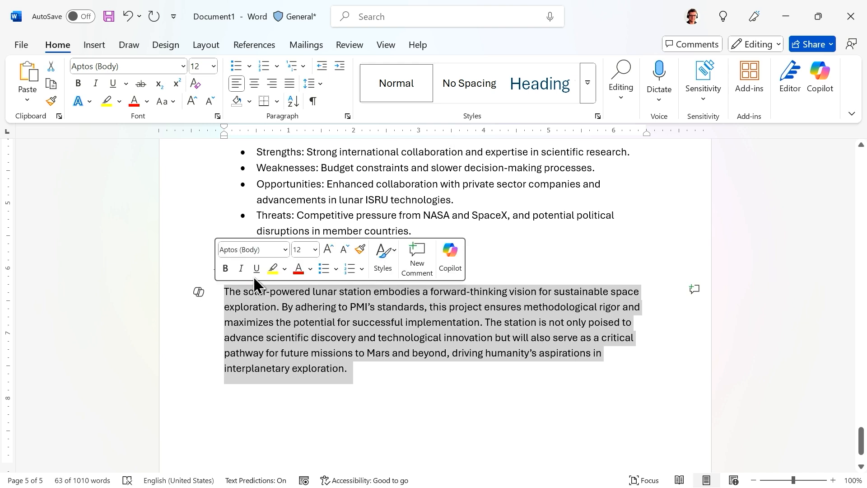
click(201, 290)
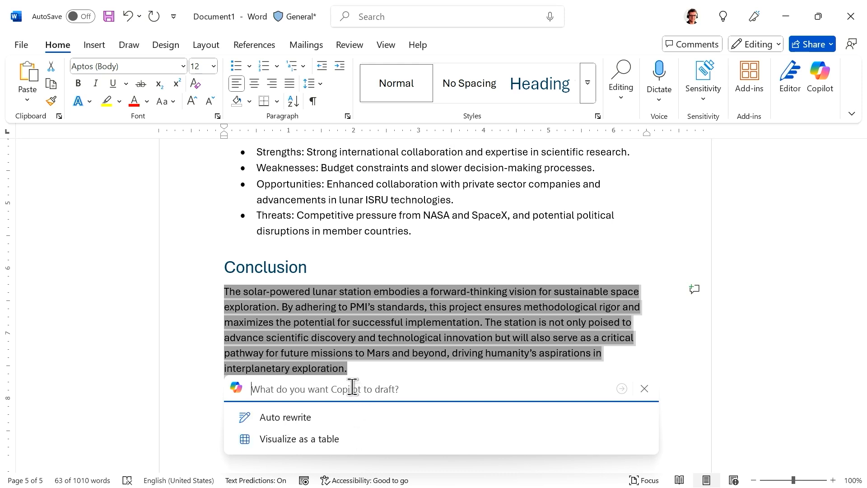
text(make this se)
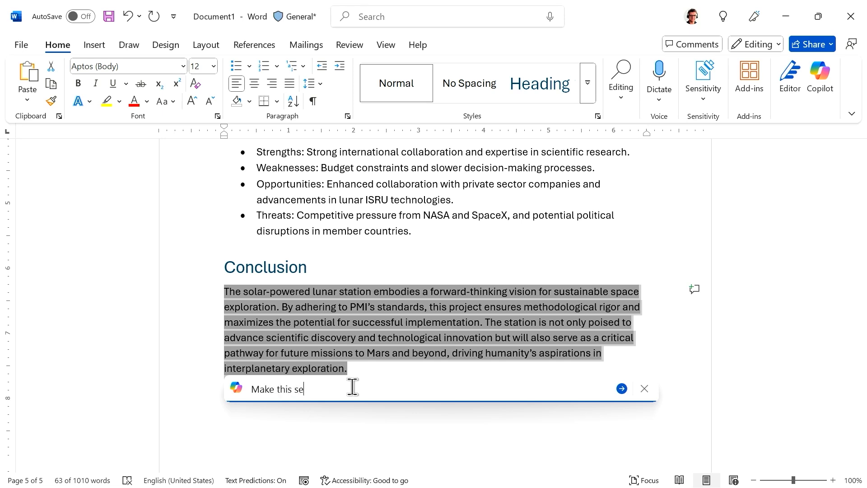
text(ction a bit)
key(shift+Return)
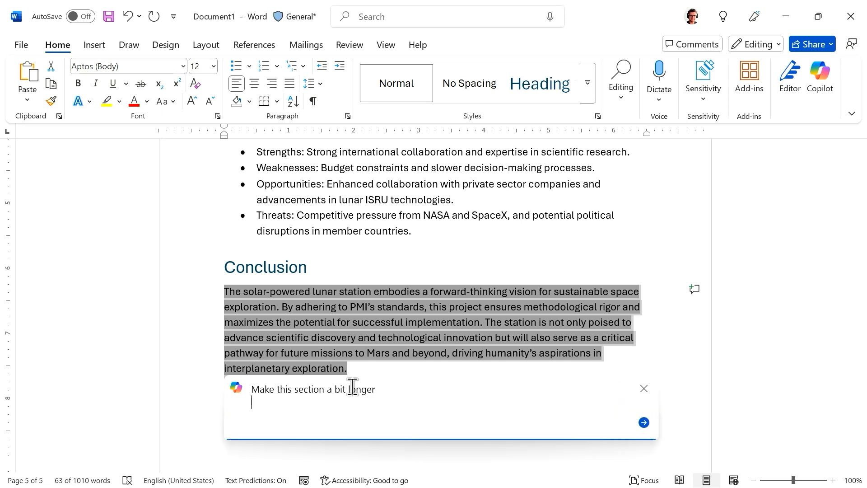
click(645, 422)
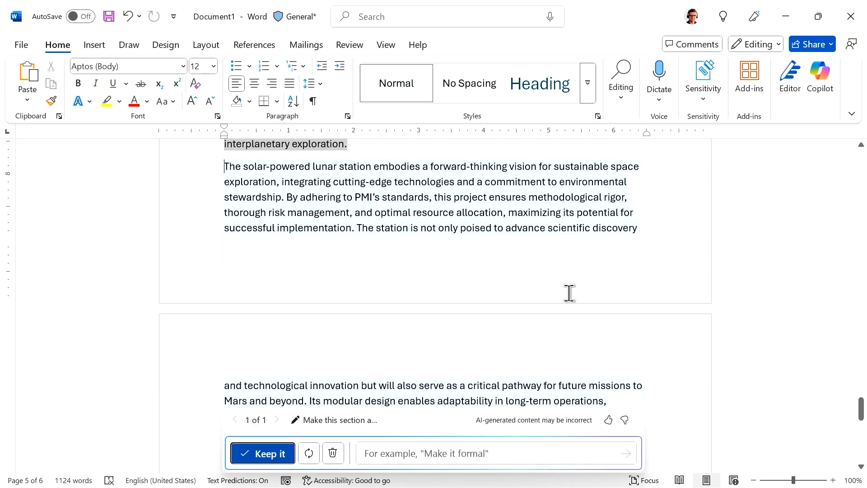
- Keep the longer Conclusion draft after reviewing it and delete the original Conclusion paragraph above it
scroll(479, 296, down, 2)
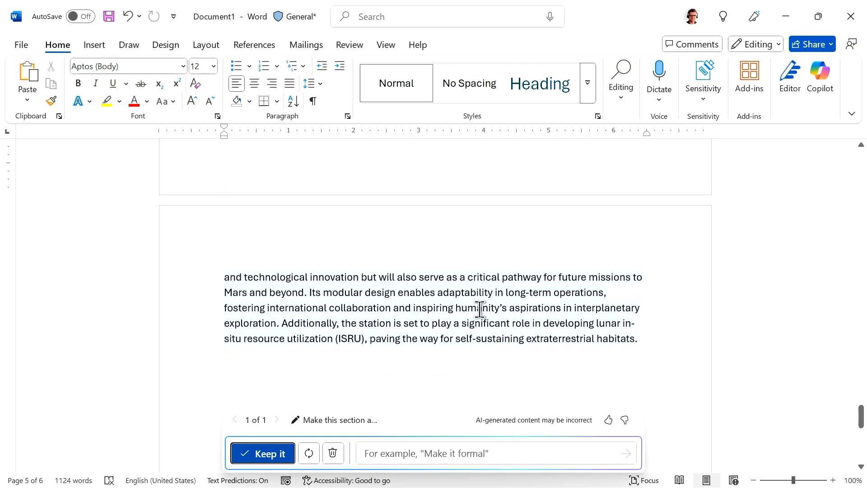
scroll(511, 296, up, 5)
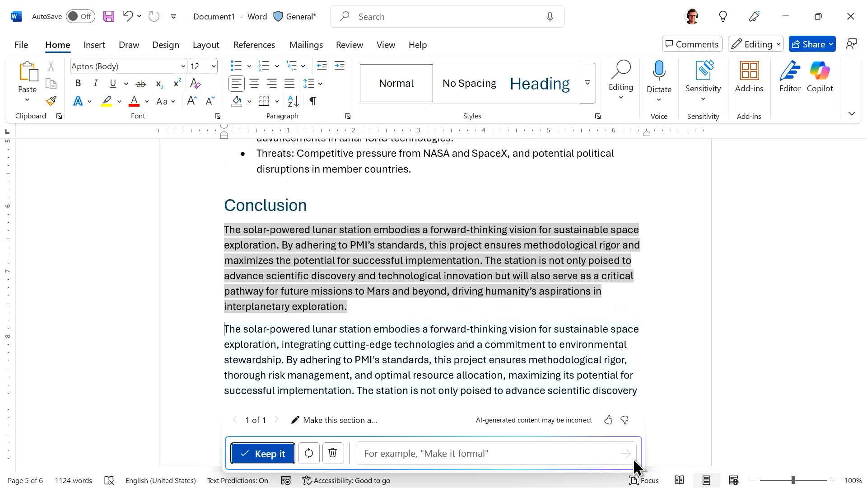
click(242, 453)
drag(349, 306, 209, 239)
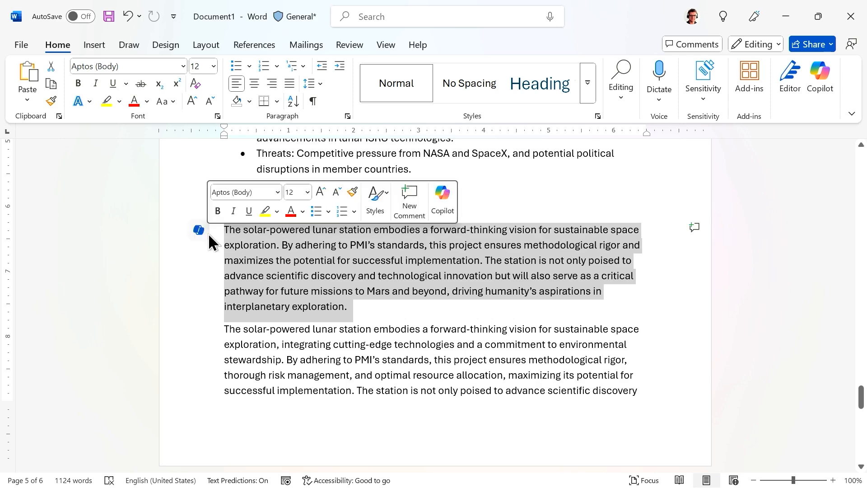
key(Delete)
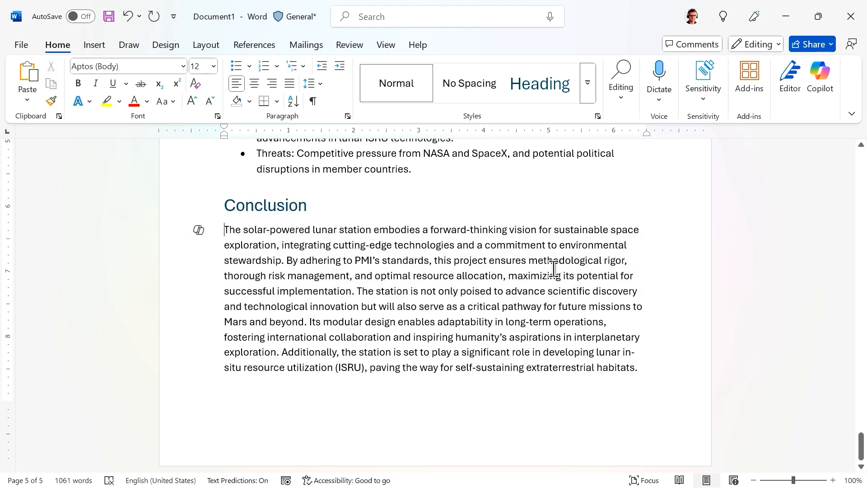
- Return to the start of the proposal and ask the Copilot chat to "summarize this document"
scroll(572, 262, up, 20)
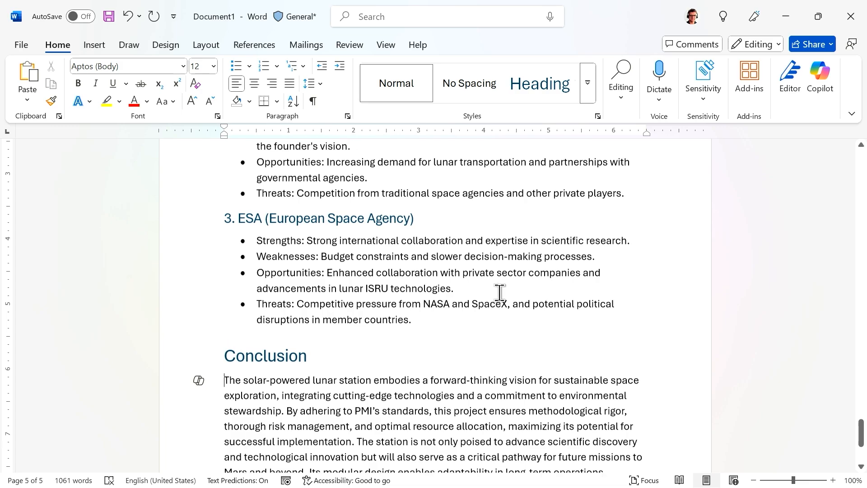
scroll(444, 264, up, 20)
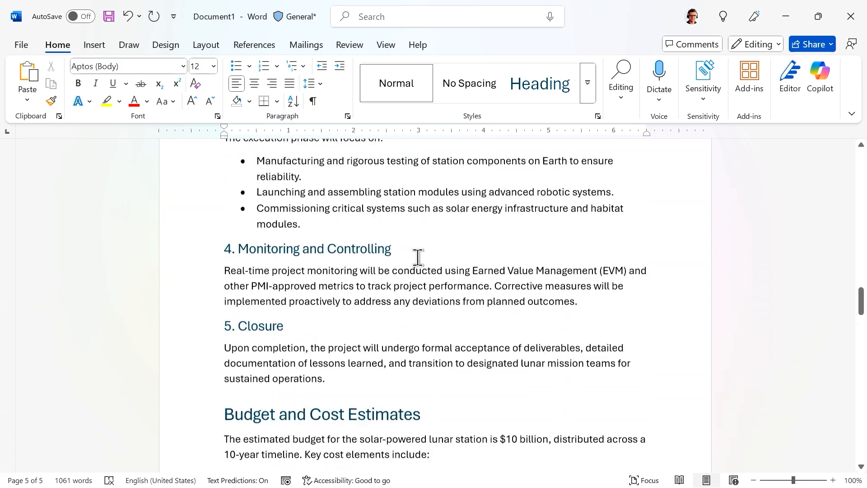
scroll(421, 238, up, 6)
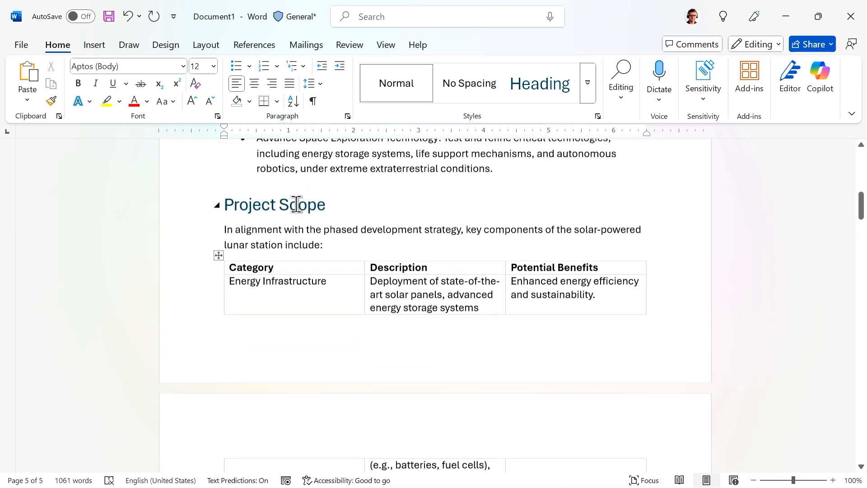
scroll(349, 285, up, 5)
scroll(310, 268, up, 6)
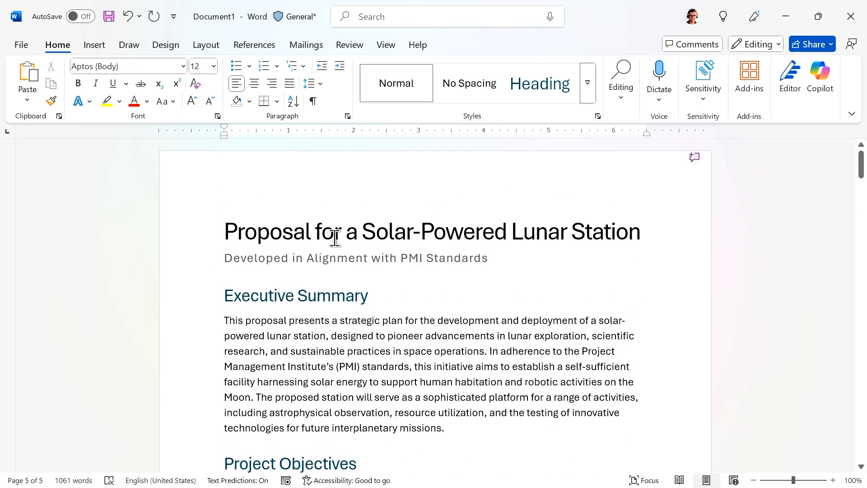
click(821, 73)
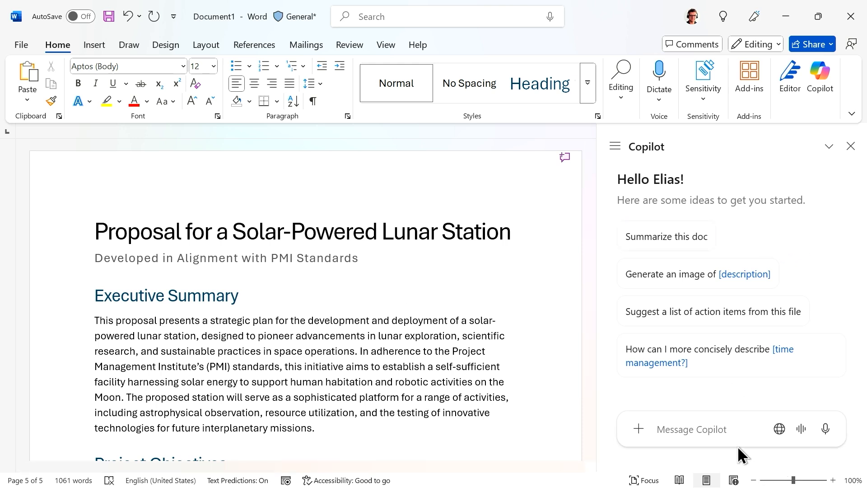
click(716, 431)
text(summarize th)
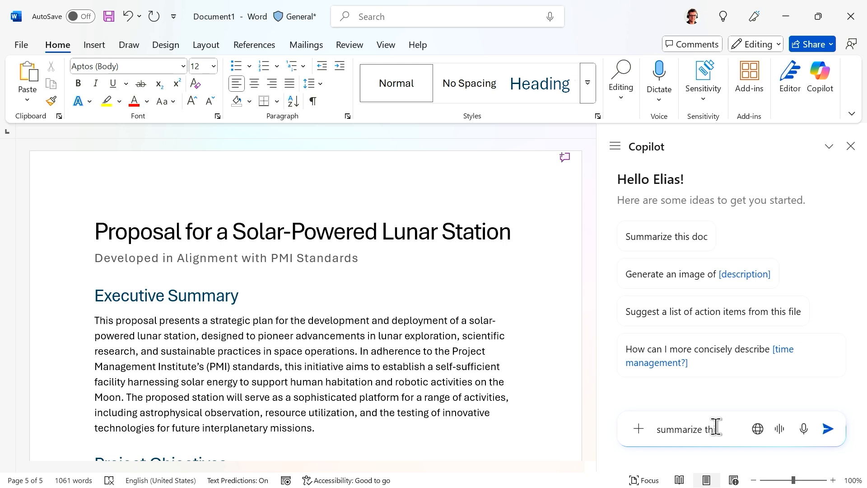
text(is document)
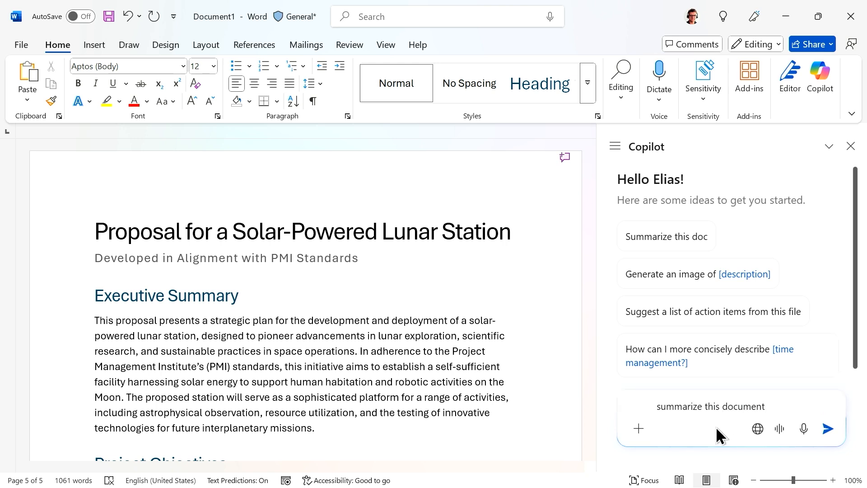
key(Return)
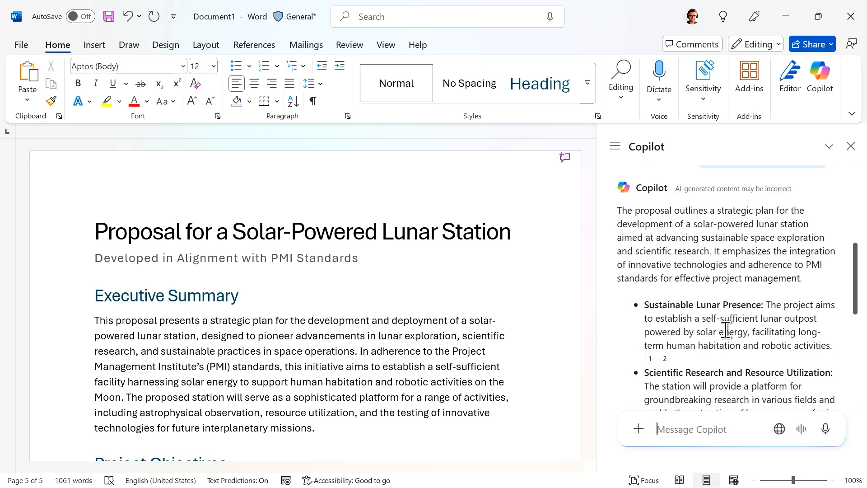
- Examine Copilot's document summary, its numbered source references and follow-up options, and the suggested starter prompts
scroll(745, 265, up, 3)
scroll(780, 258, up, 5)
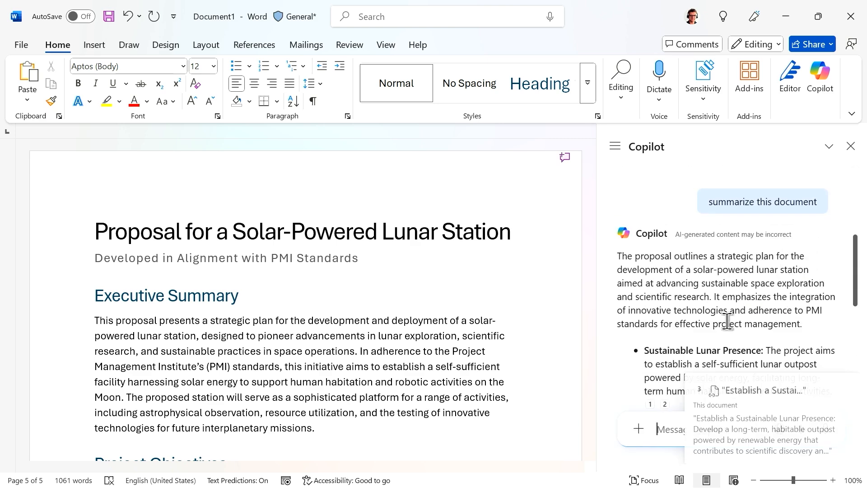
scroll(737, 299, down, 5)
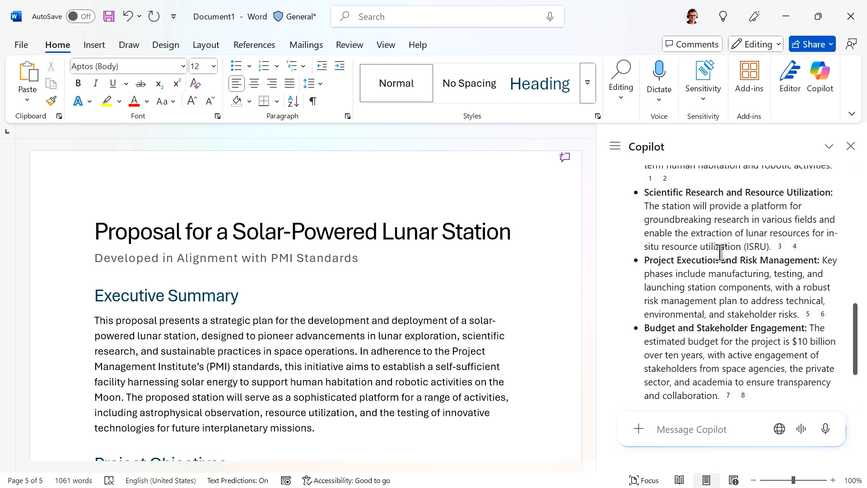
mouse_move(775, 249)
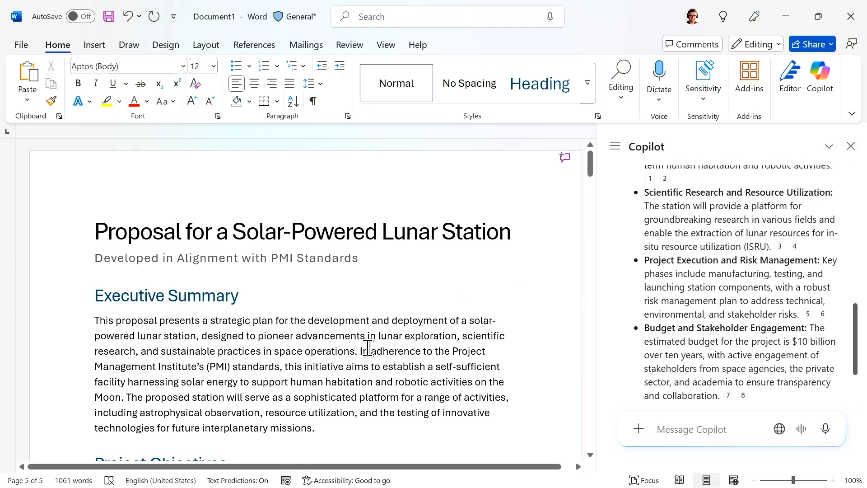
scroll(781, 322, down, 3)
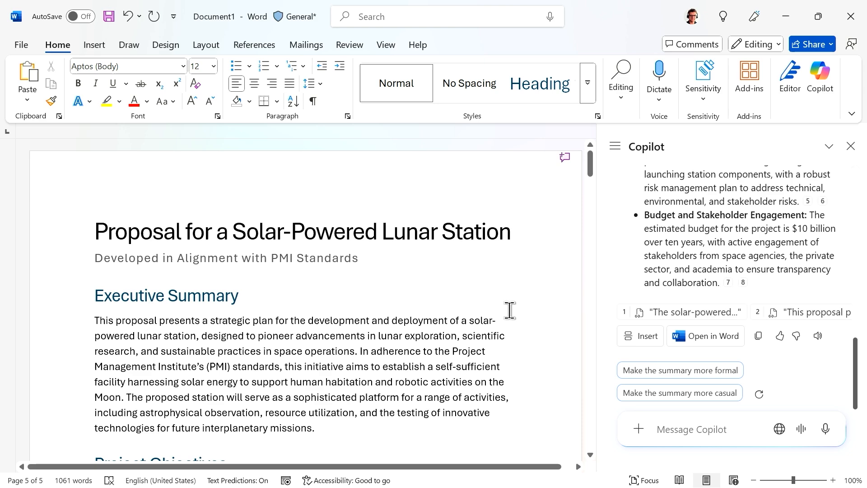
scroll(719, 278, up, 10)
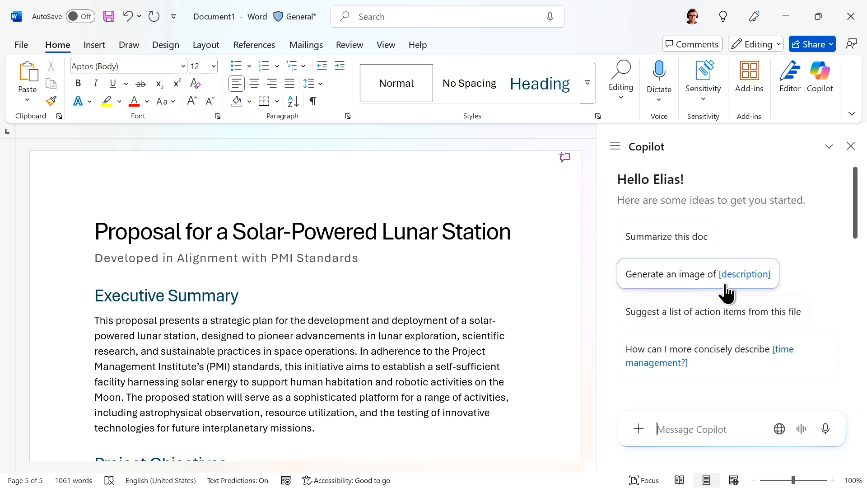
scroll(727, 291, down, 6)
scroll(711, 320, down, 5)
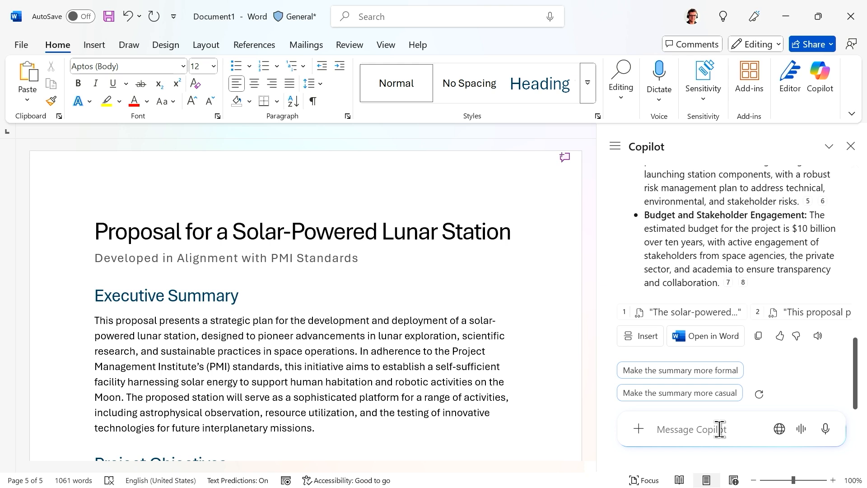
- Ask the Copilot chat to "Generate an image to represent the solar powered lunar station, make it futuristic, colorful and appealing"
text(Generate)
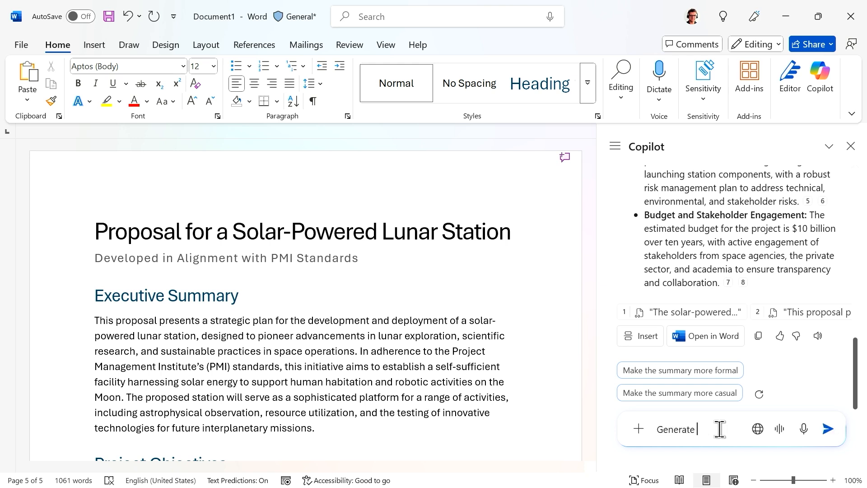
text( an image to )
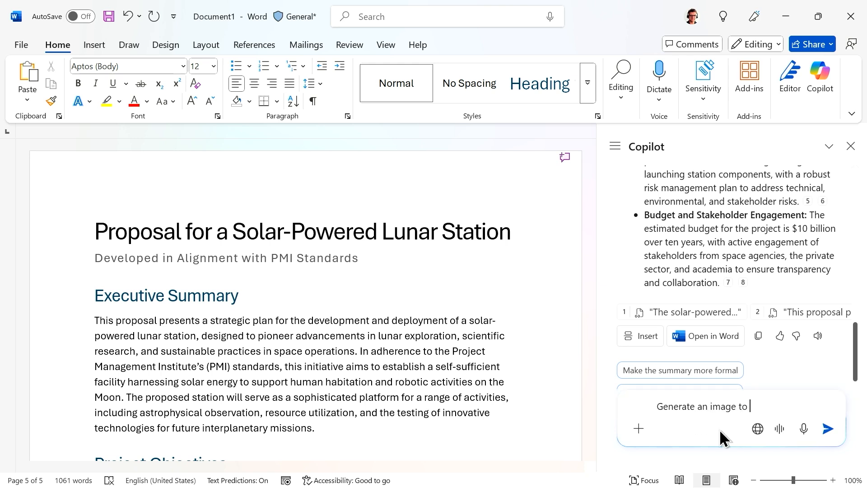
text(represent the solar powered lunar station, make it futuristic,)
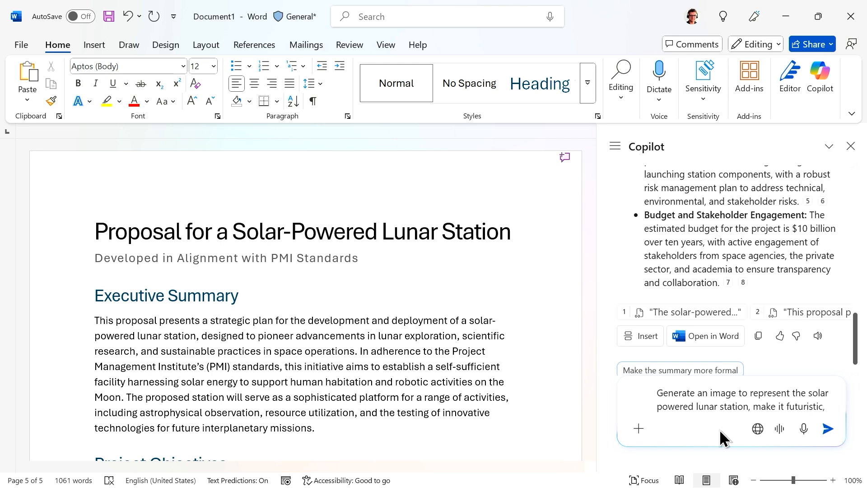
text(colorful and appealing)
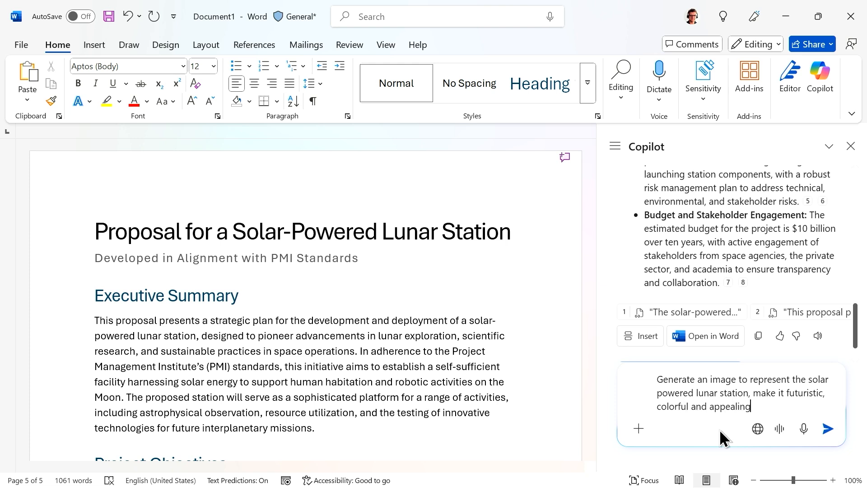
key(Return)
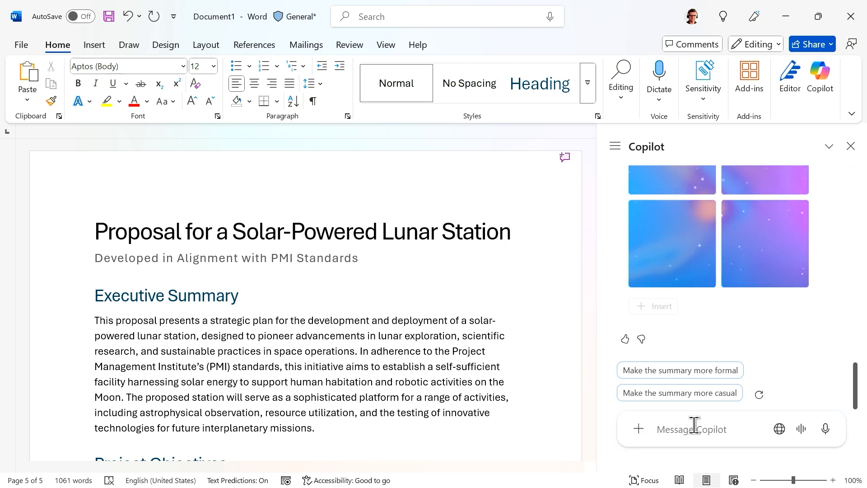
- Look through the people and meetings that can be referenced in a Copilot prompt and dismiss the suggestion list
text(/)
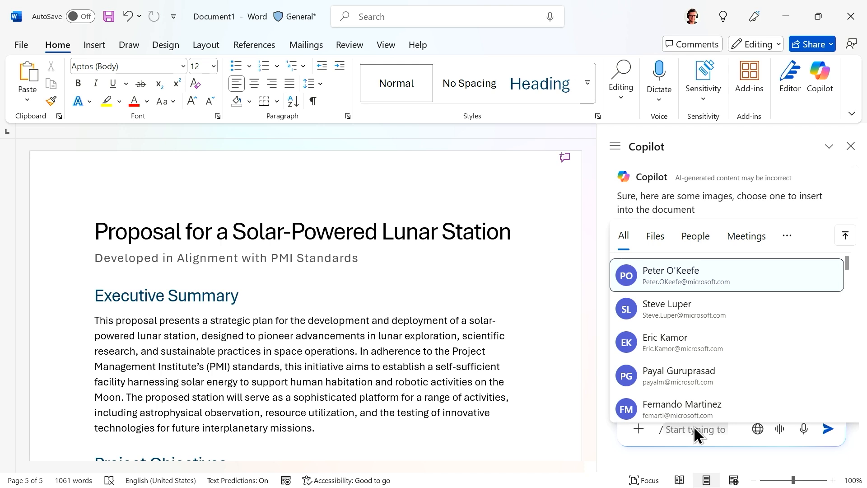
click(694, 237)
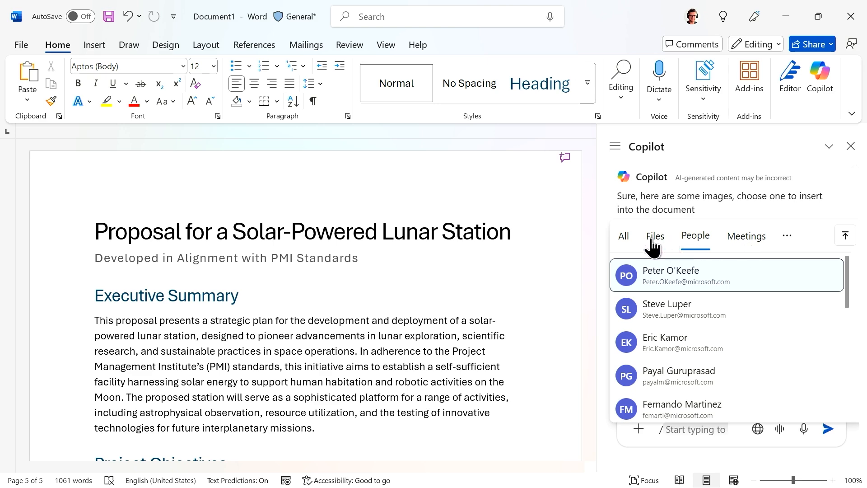
click(700, 240)
click(744, 238)
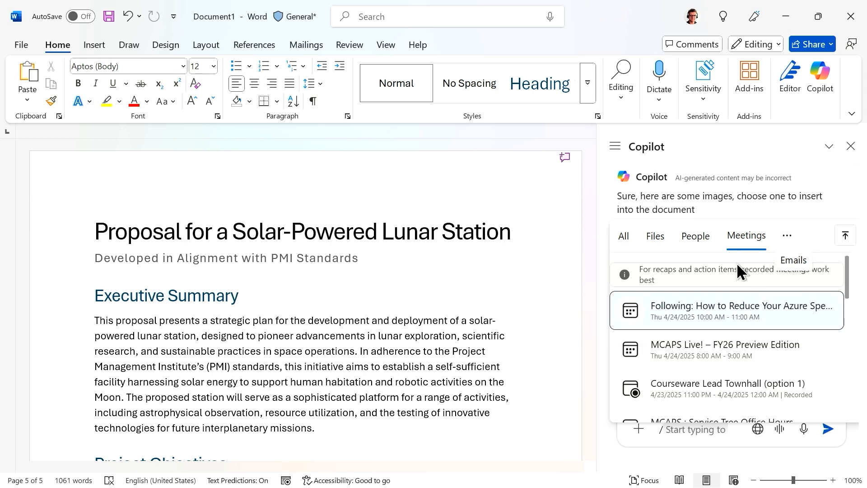
click(808, 190)
- Insert the first generated image, the domed lunar station, into the proposal and select the placed picture
scroll(777, 373, down, 3)
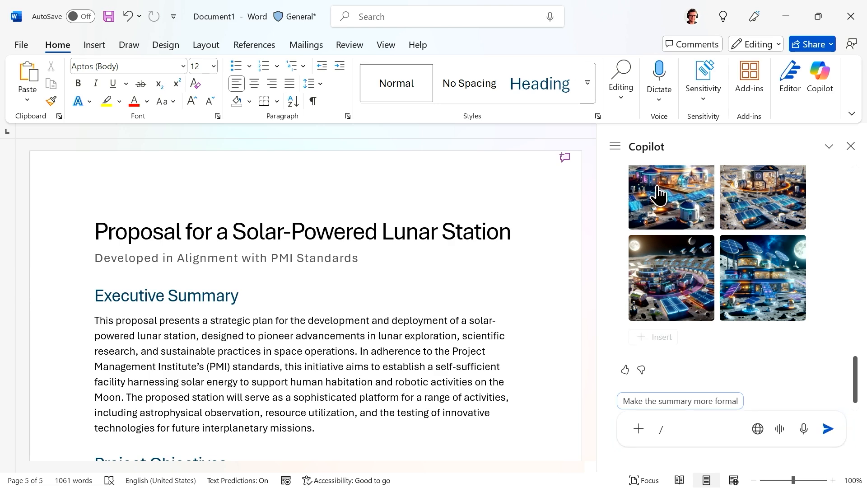
click(655, 220)
click(656, 337)
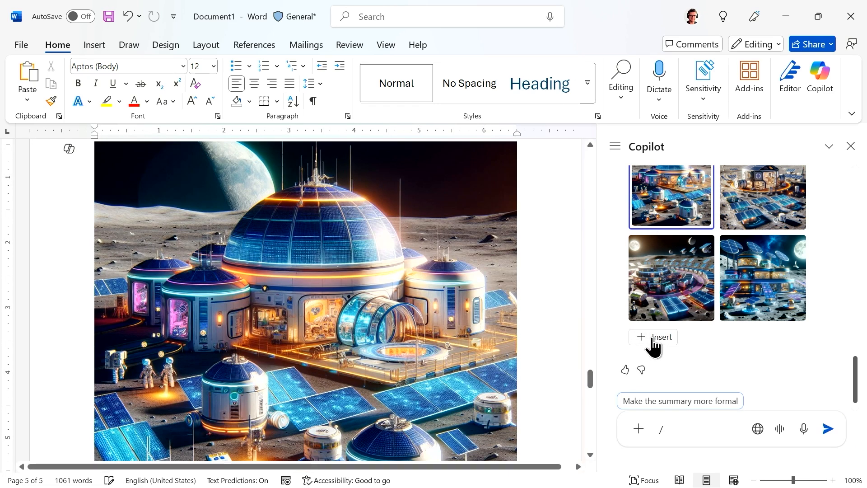
scroll(429, 318, up, 8)
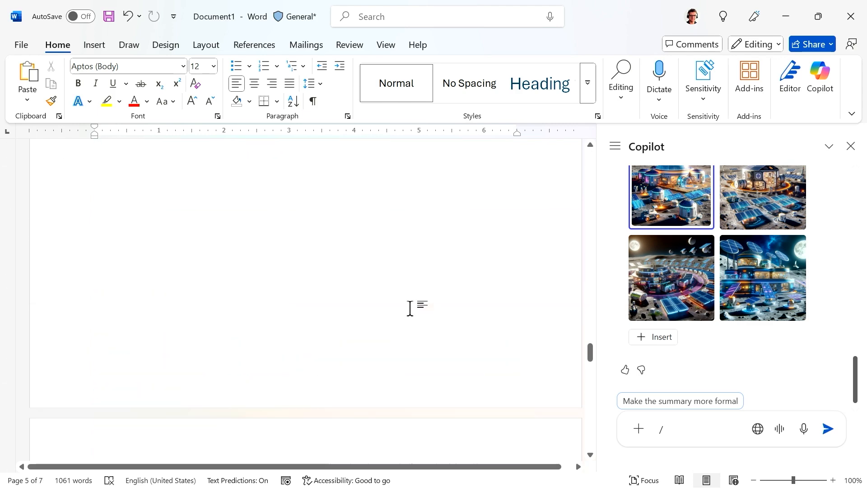
scroll(403, 311, down, 10)
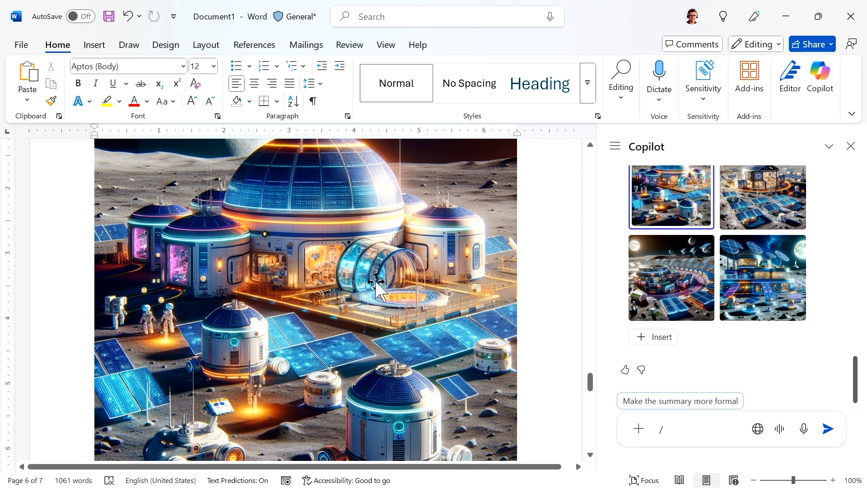
click(377, 289)
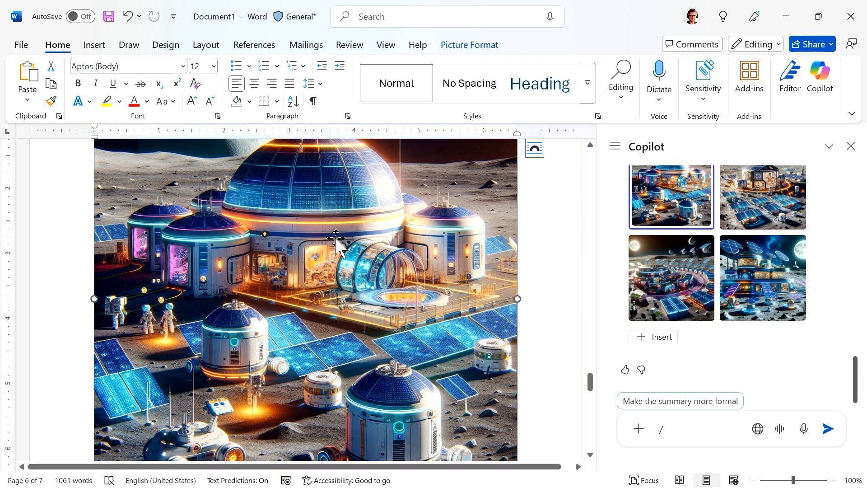
- Save the proposal as "Proposal for a Solar.docx" in the doc folder inside MS-4018
click(21, 46)
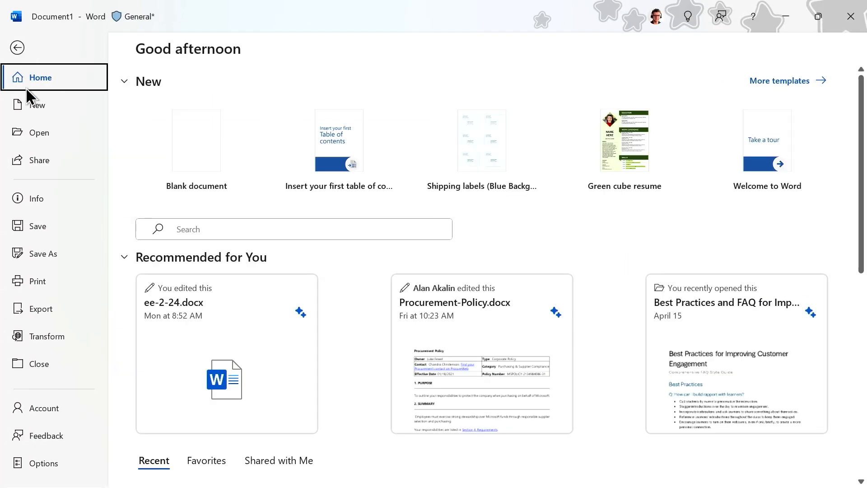
click(57, 256)
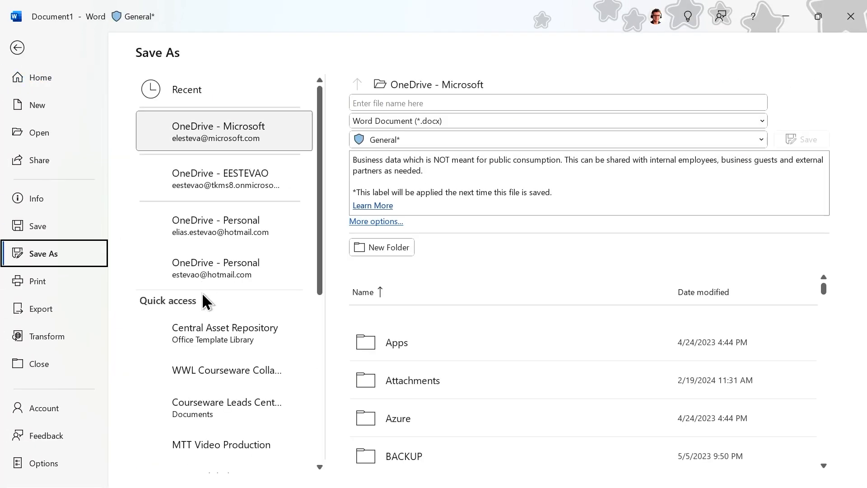
scroll(207, 293, down, 5)
click(203, 455)
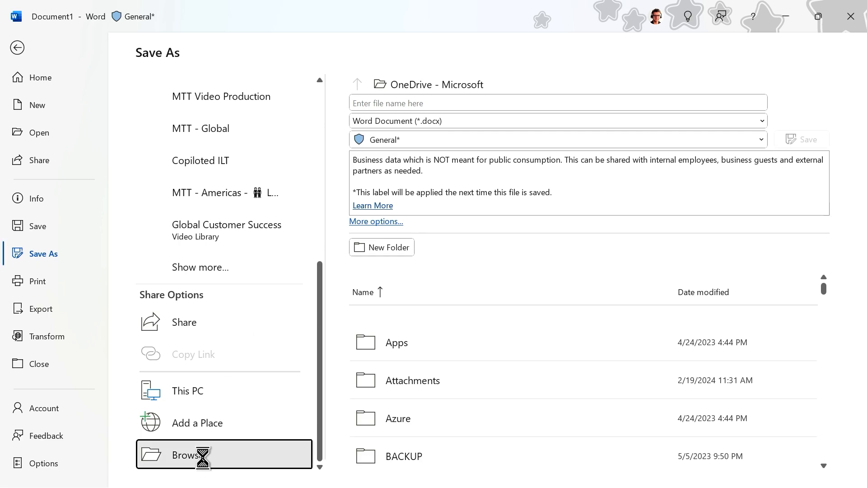
scroll(116, 220, down, 10)
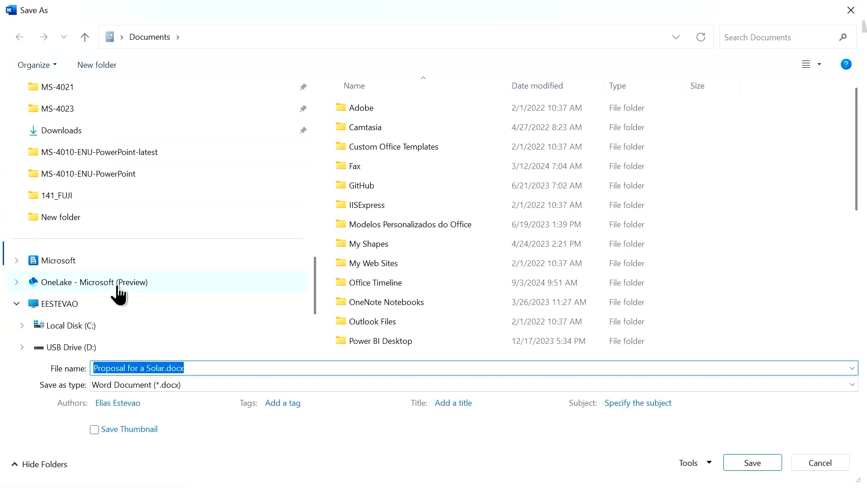
scroll(108, 168, up, 5)
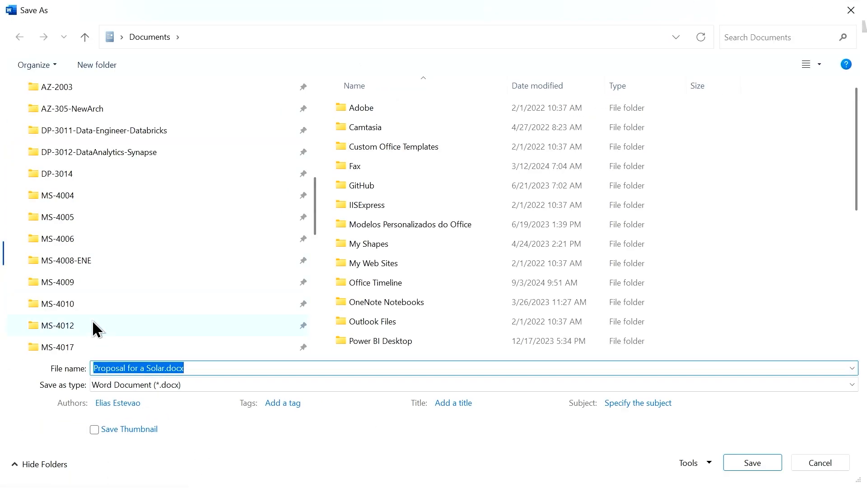
scroll(94, 326, down, 3)
click(83, 162)
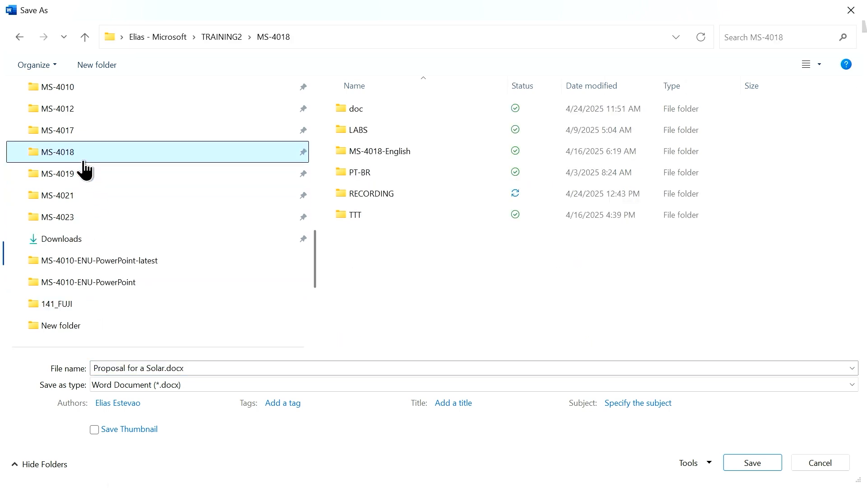
double_click(361, 109)
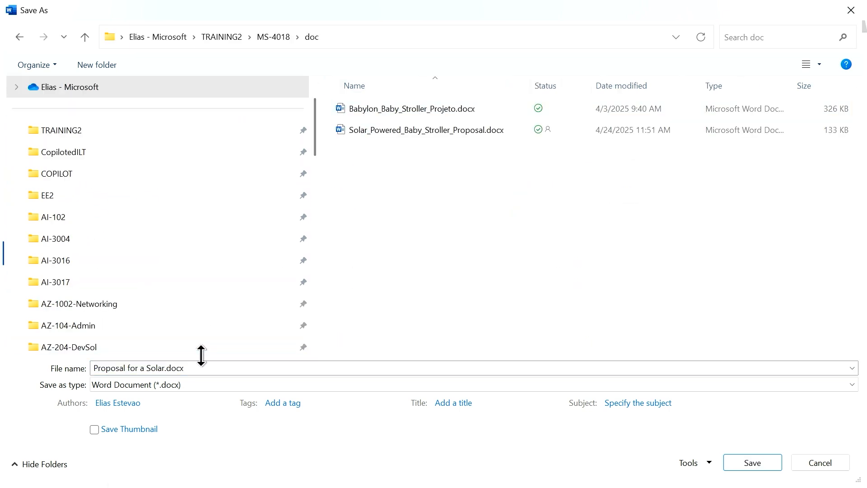
click(169, 368)
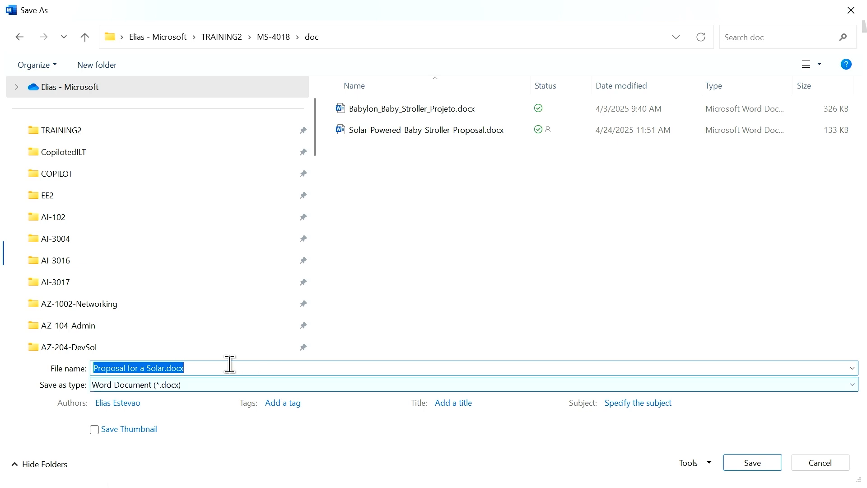
click(751, 457)
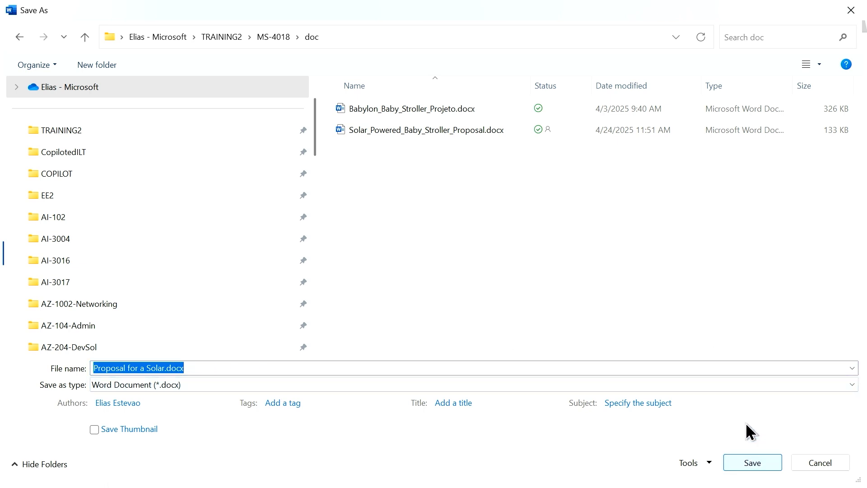
click(760, 456)
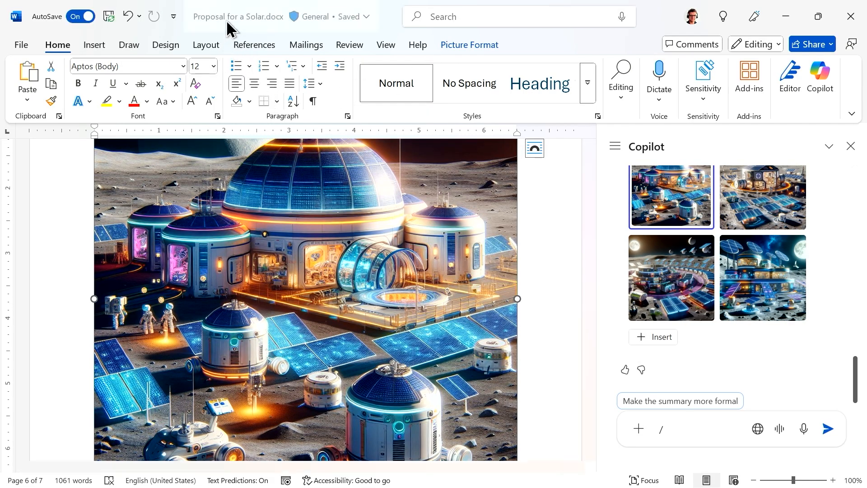
- Set the document's sensitivity label to Confidential and check the protection choices offered under that label
click(231, 17)
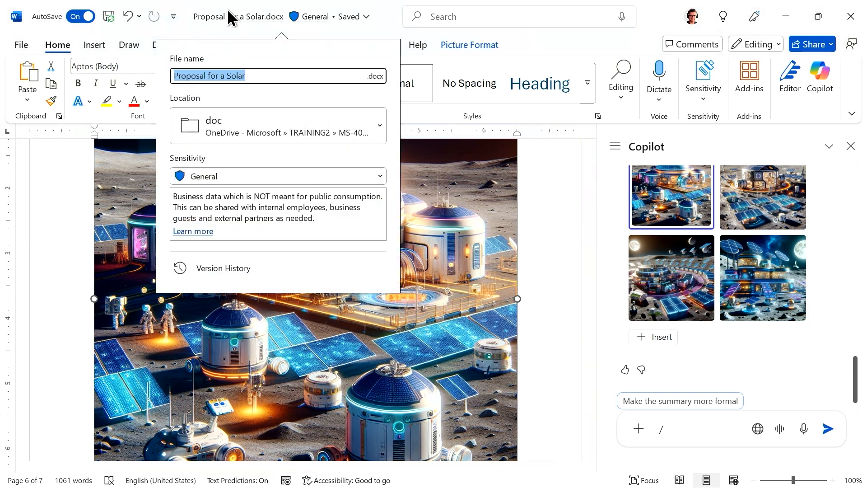
click(251, 178)
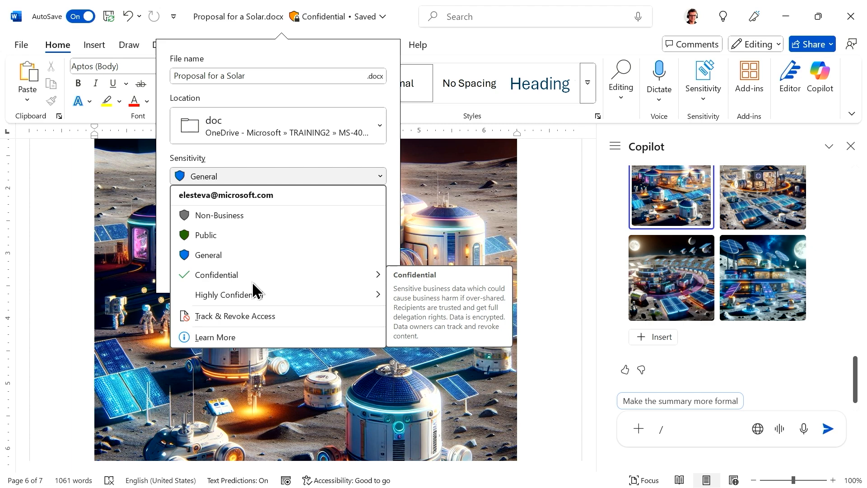
click(252, 281)
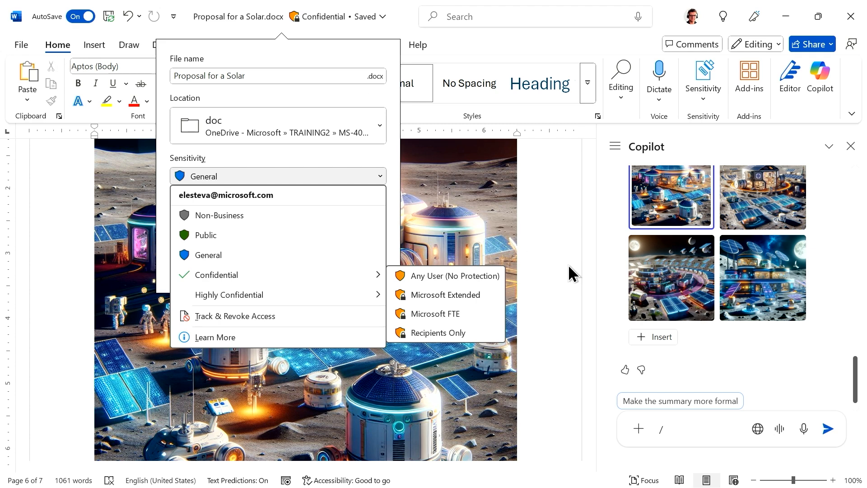
click(569, 266)
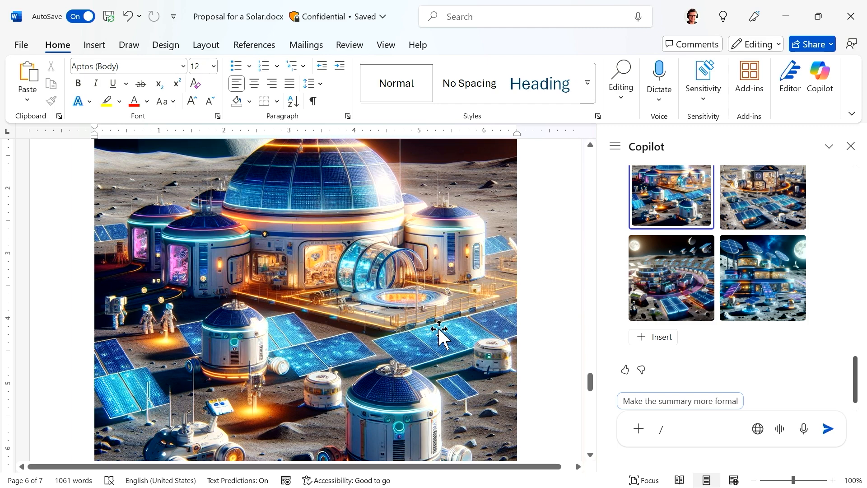
- Go back from the inserted picture through the Risk Management Plan and project phase sections toward the proposal's beginning
scroll(304, 294, up, 12)
scroll(339, 262, up, 15)
scroll(415, 259, up, 5)
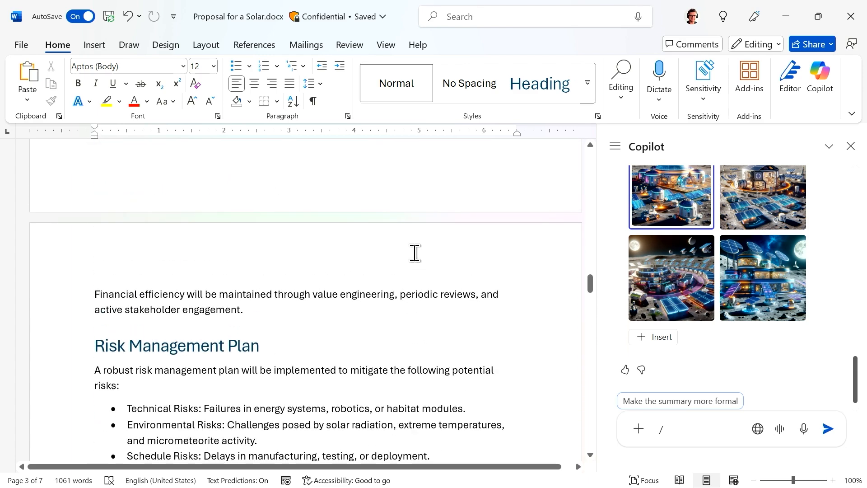
scroll(341, 271, up, 5)
scroll(341, 271, up, 15)
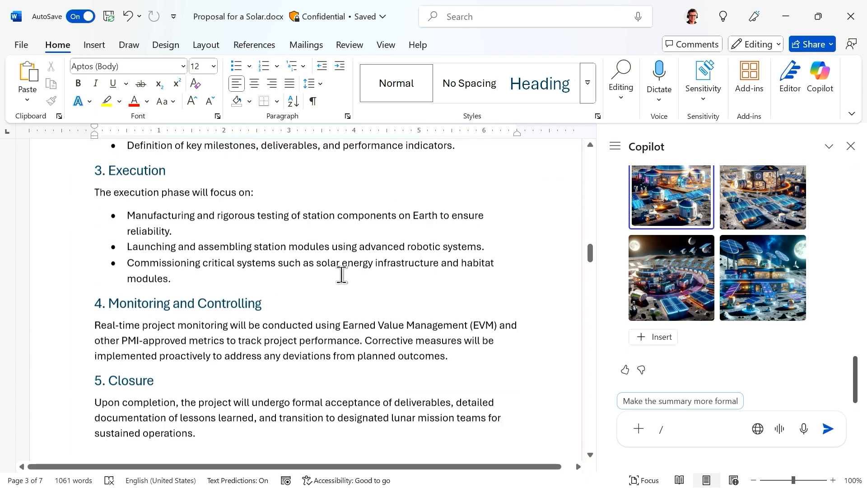